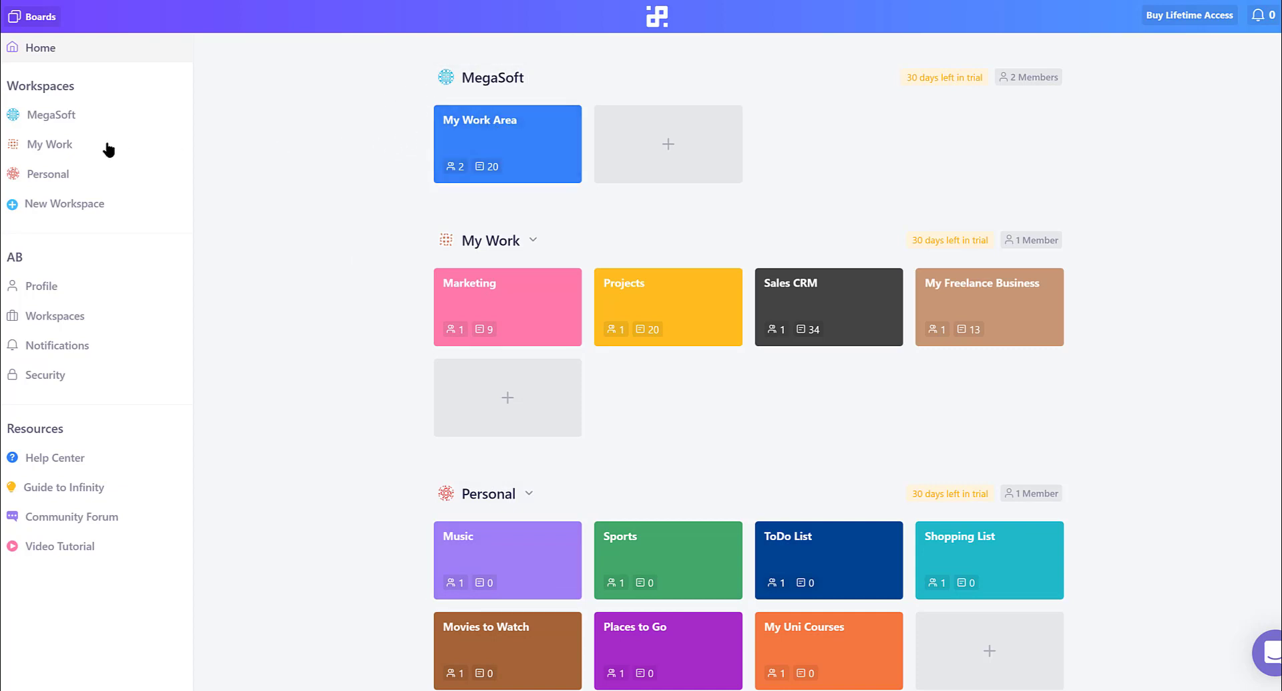
# - View the account profile and move the My Work workspace above MegaSoft in the workspace list
pyautogui.click(53, 288)
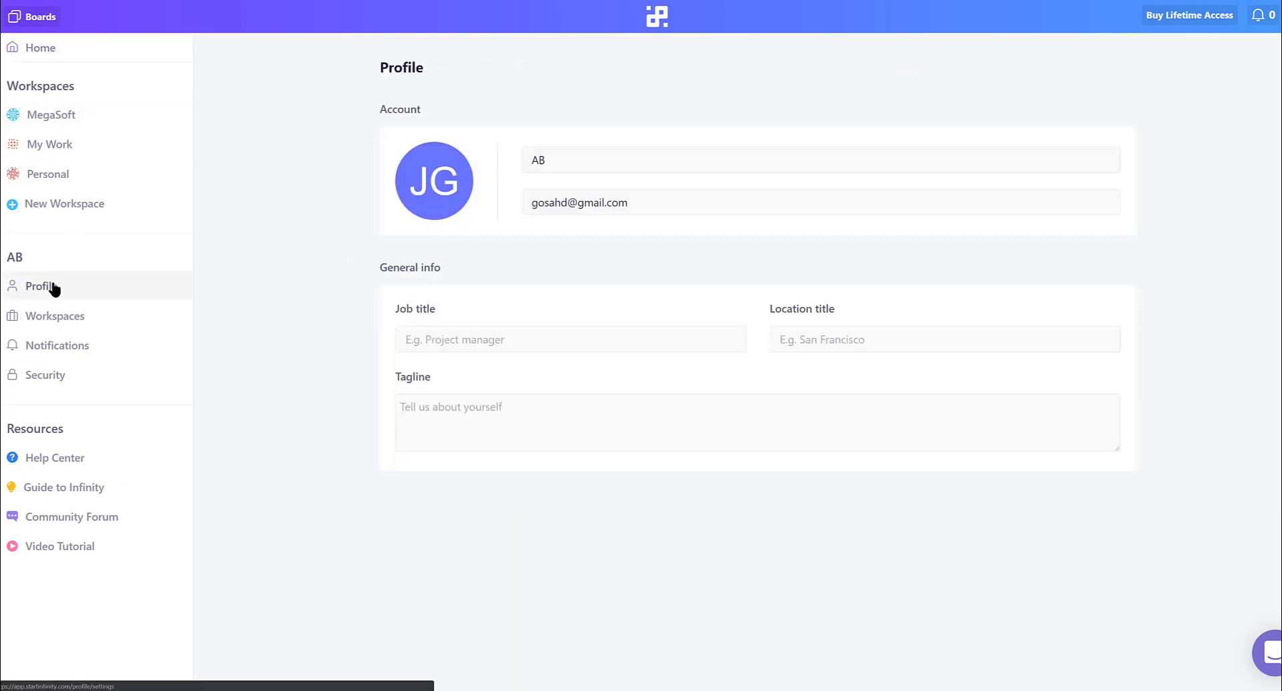
pyautogui.click(69, 317)
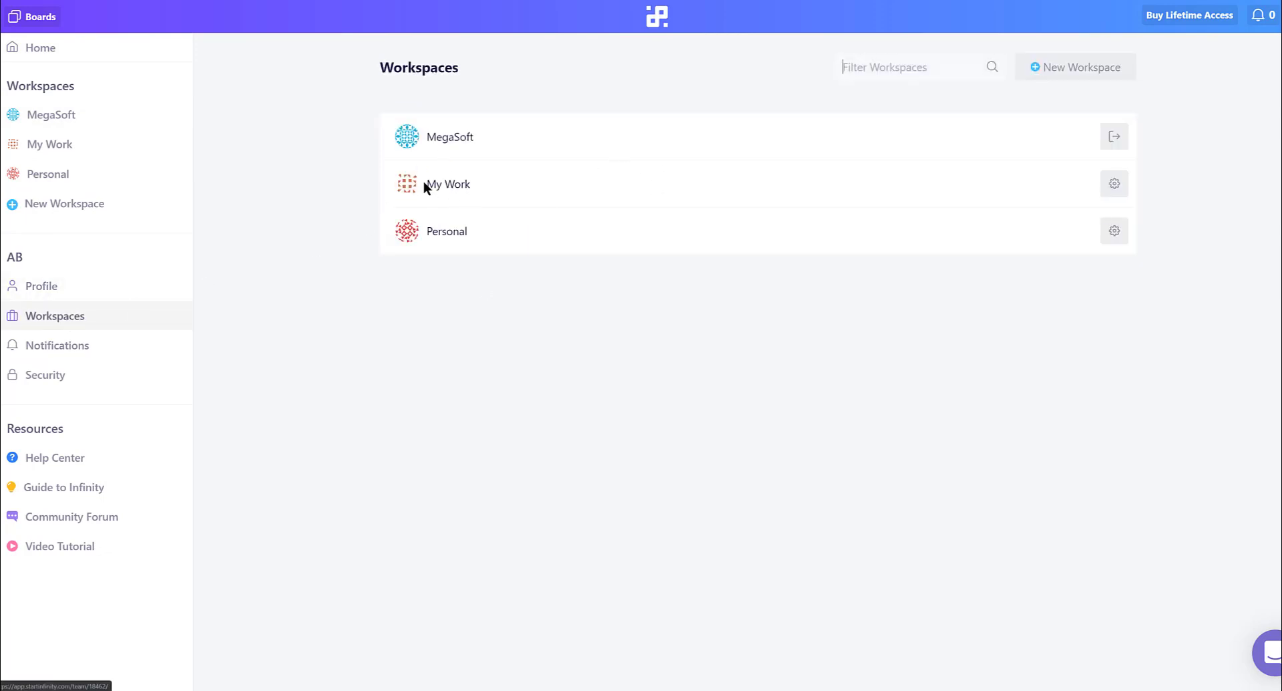
pyautogui.moveTo(423, 182); pyautogui.dragTo(430, 148)
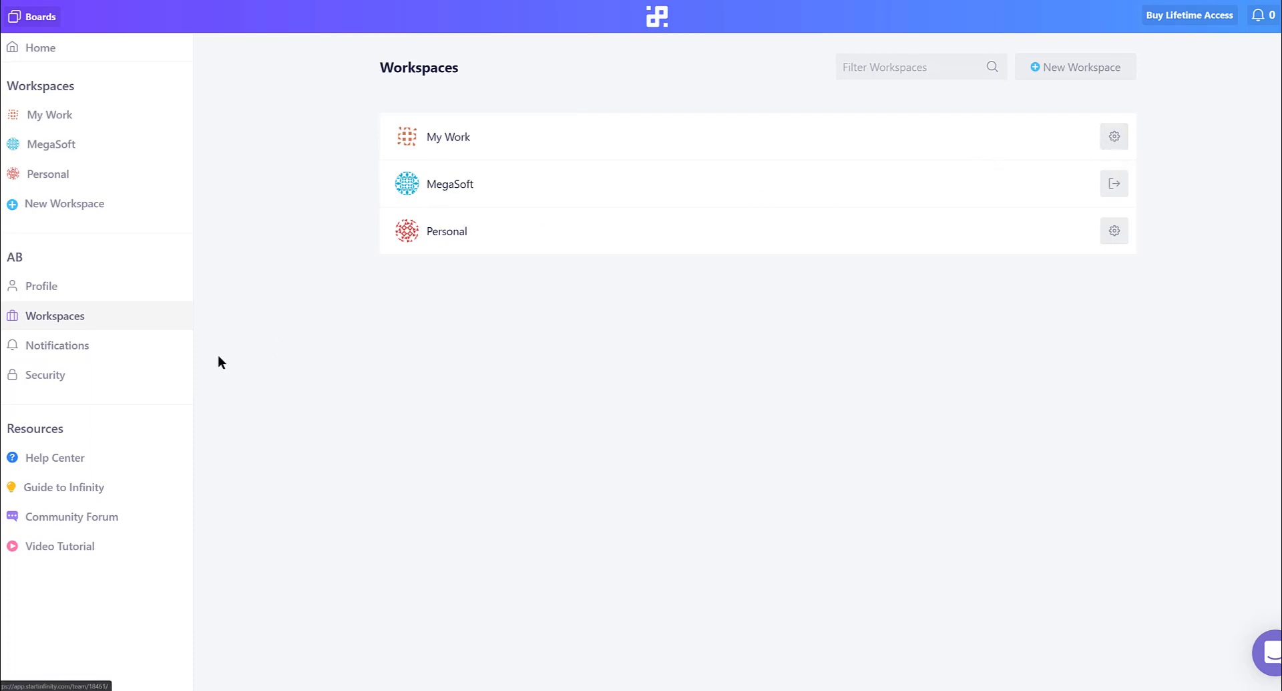
# - Turn off the email notifications for item assignments, comment mentions, new comments and item subscriptions
pyautogui.click(60, 348)
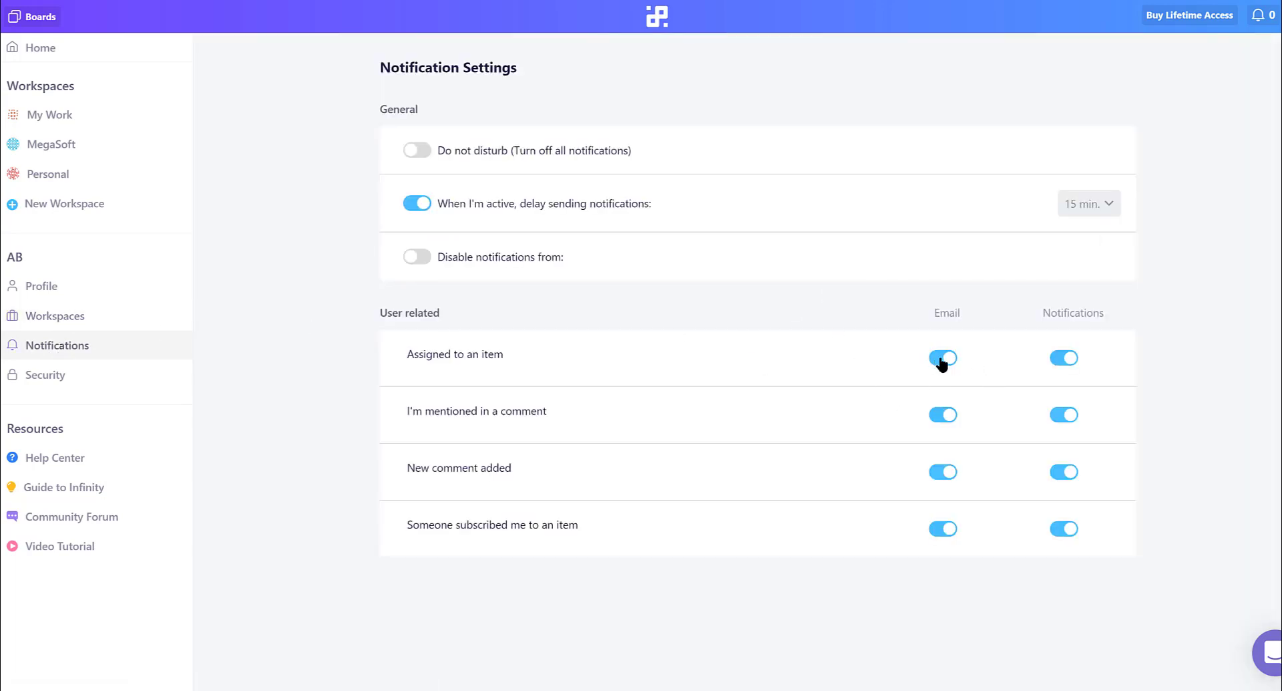
pyautogui.click(940, 361)
pyautogui.click(944, 415)
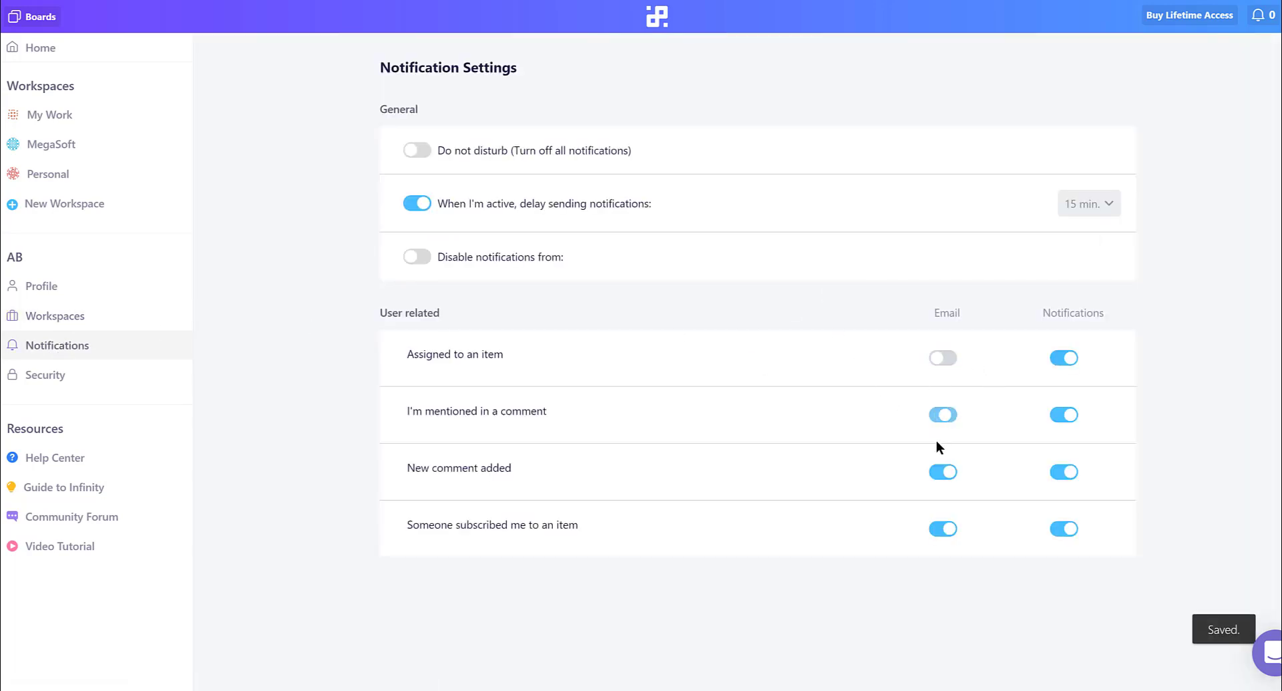
pyautogui.click(942, 472)
pyautogui.click(935, 528)
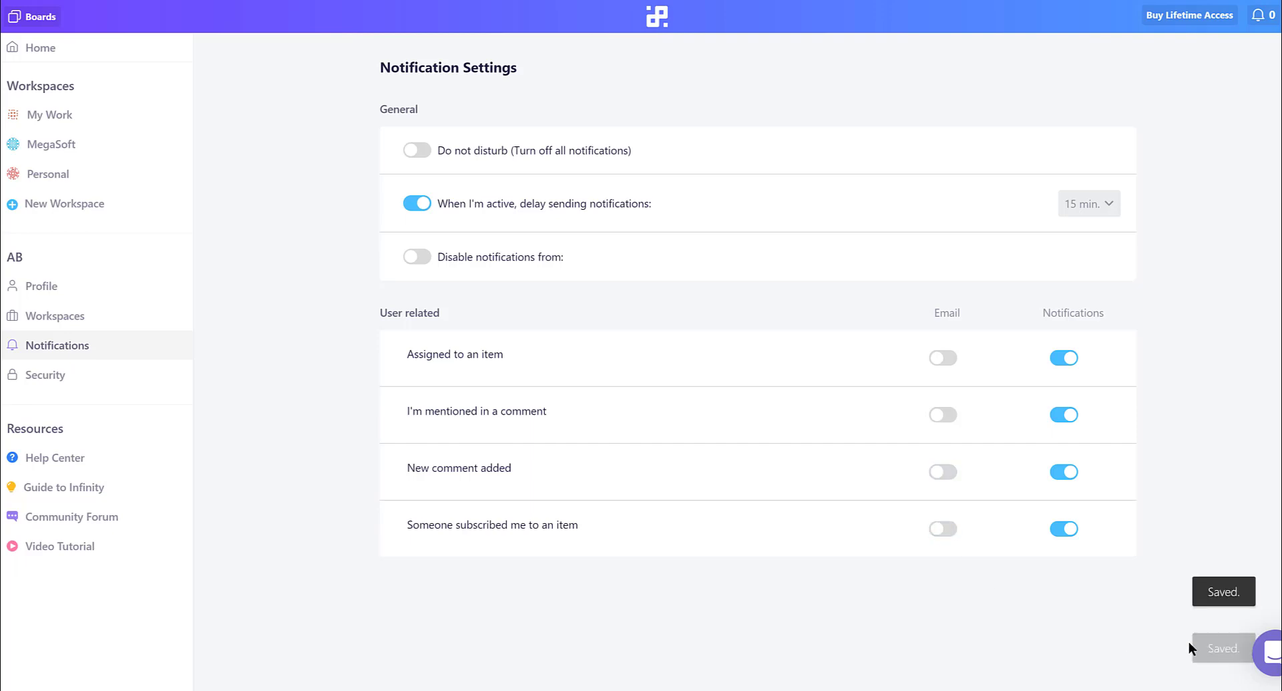
# - Check the account's security settings and open the My Work Area board of the MegaSoft workspace
pyautogui.click(38, 375)
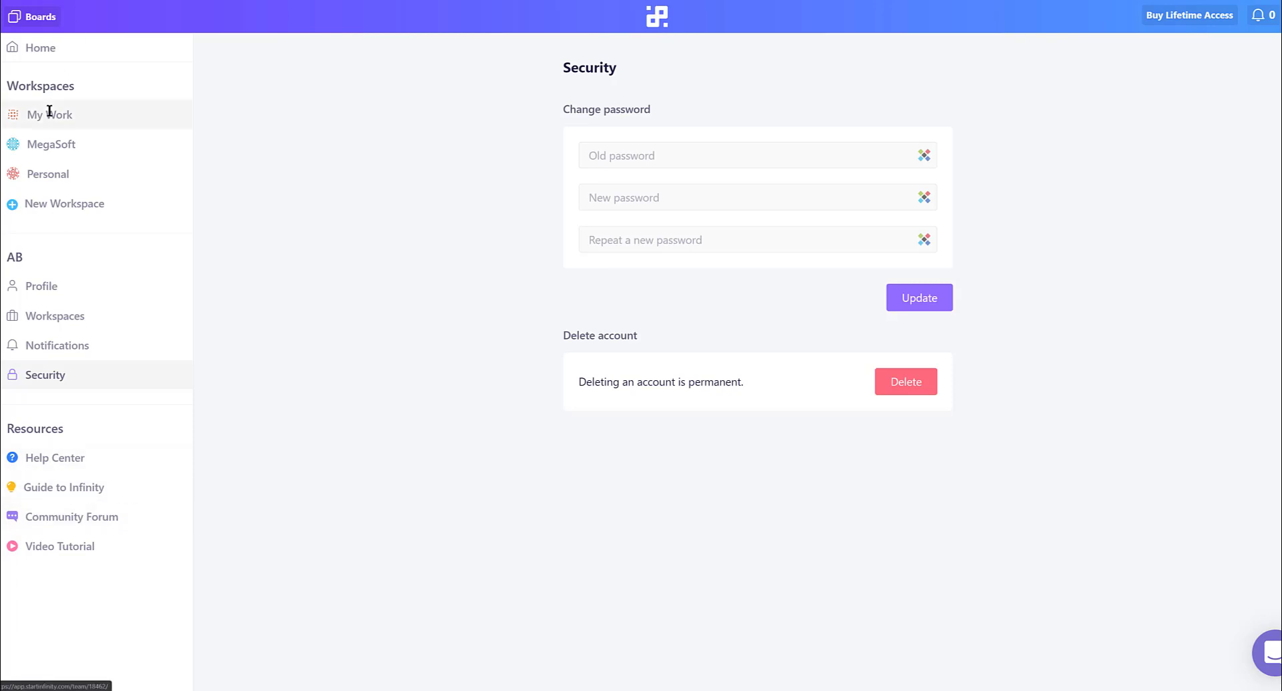
pyautogui.click(24, 49)
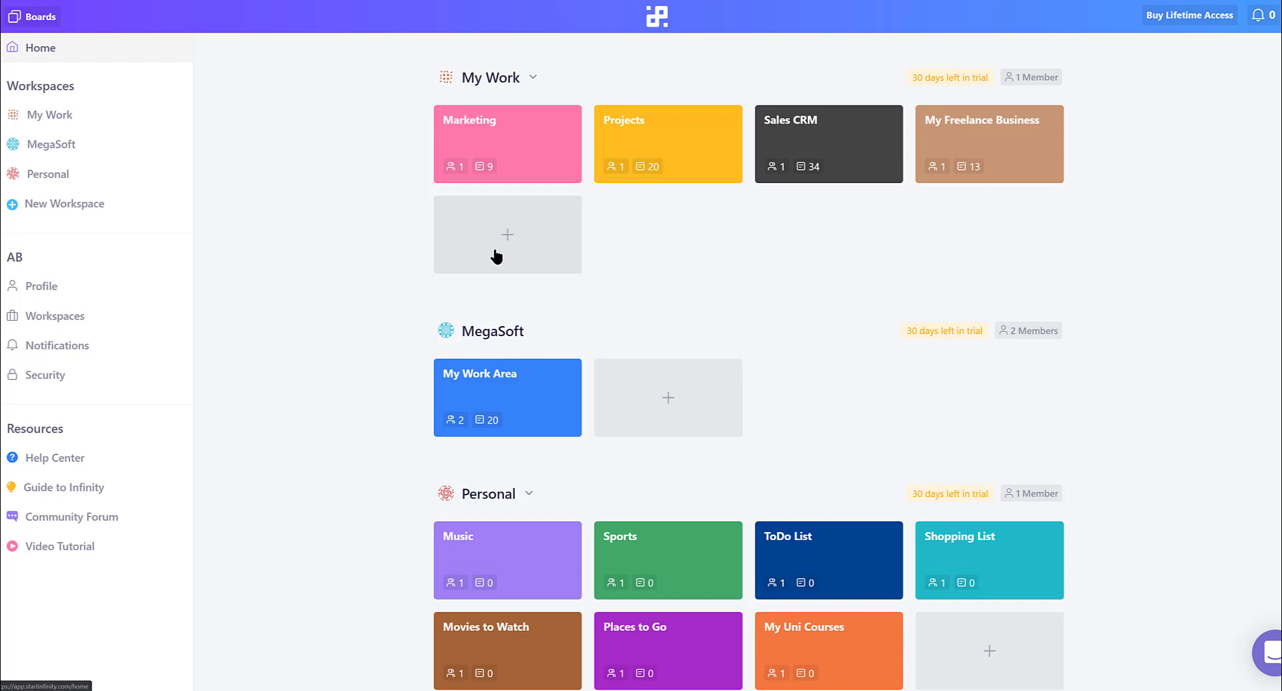
pyautogui.click(515, 382)
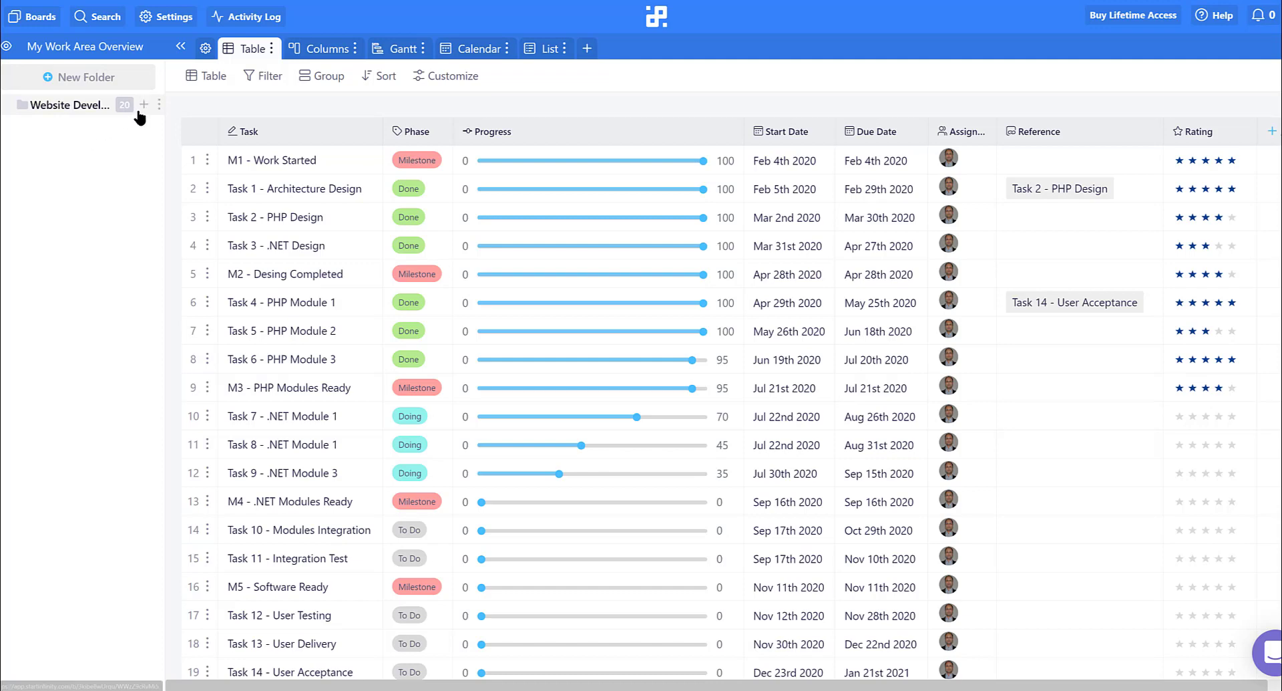
# - Add a subfolder named Design inside the Website Development folder
pyautogui.click(159, 105)
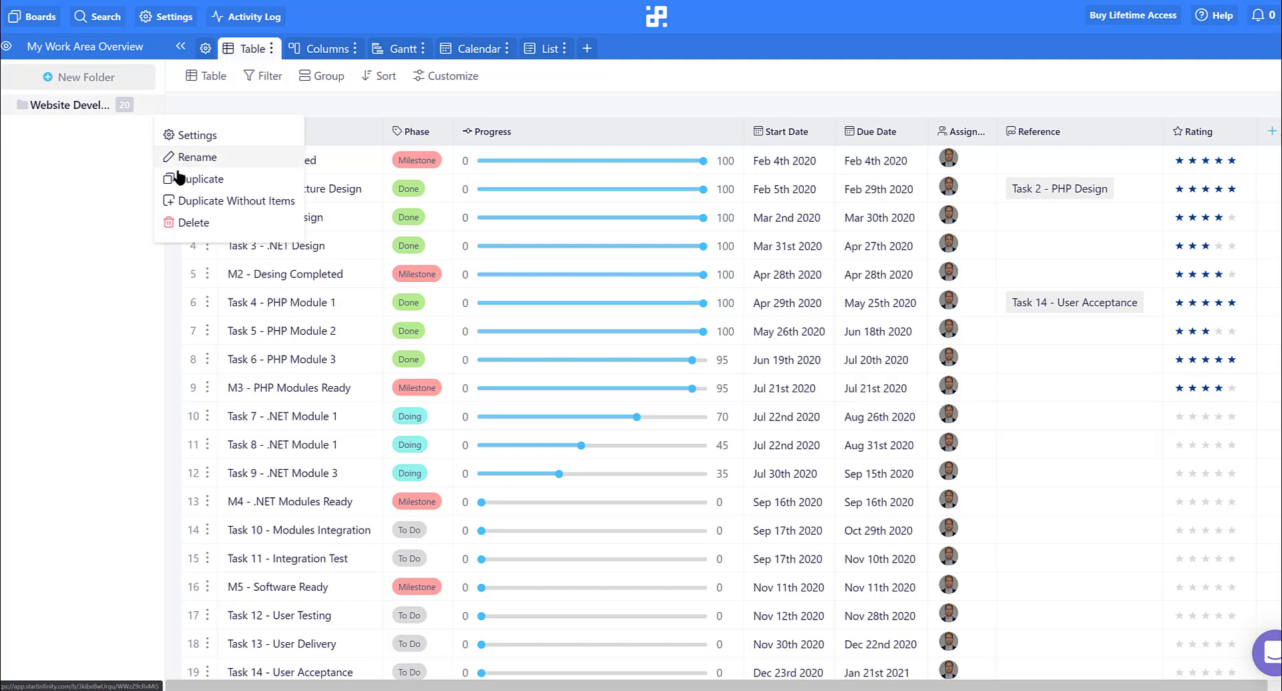
pyautogui.click(101, 185)
pyautogui.click(148, 89)
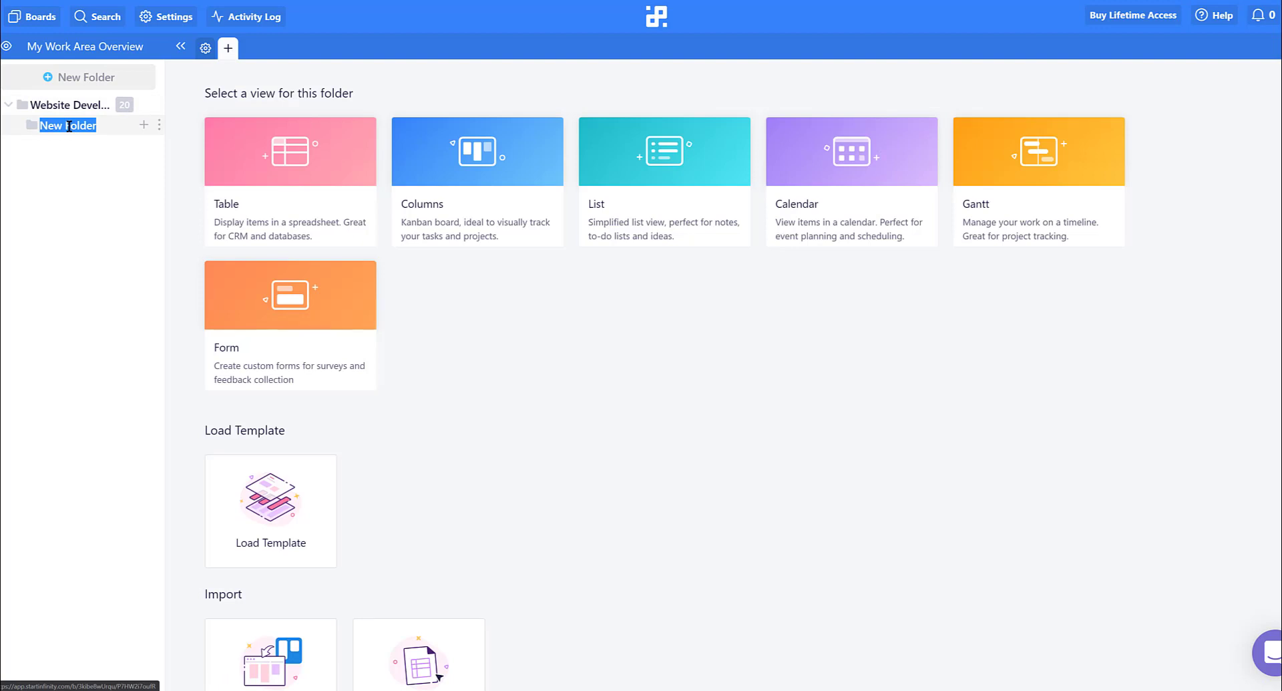
pyautogui.write('Test')
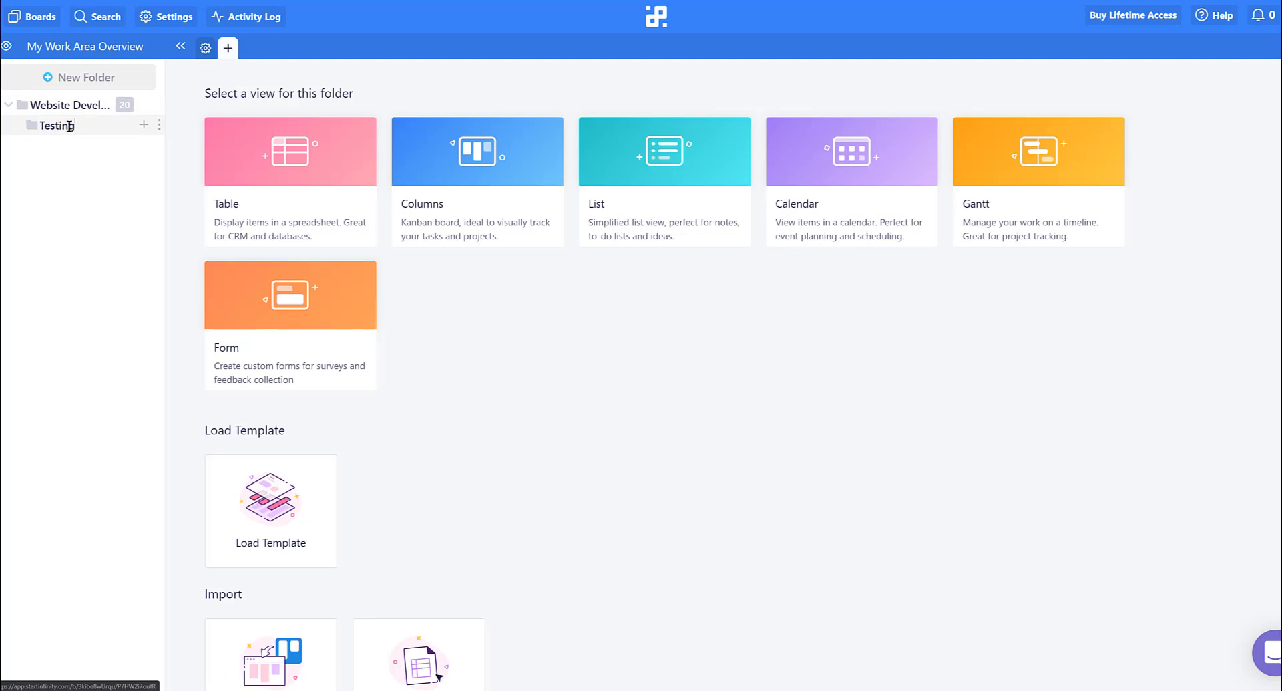
pyautogui.write('ing')
pyautogui.doubleClick(70, 125)
pyautogui.write('De')
pyautogui.press('Return')
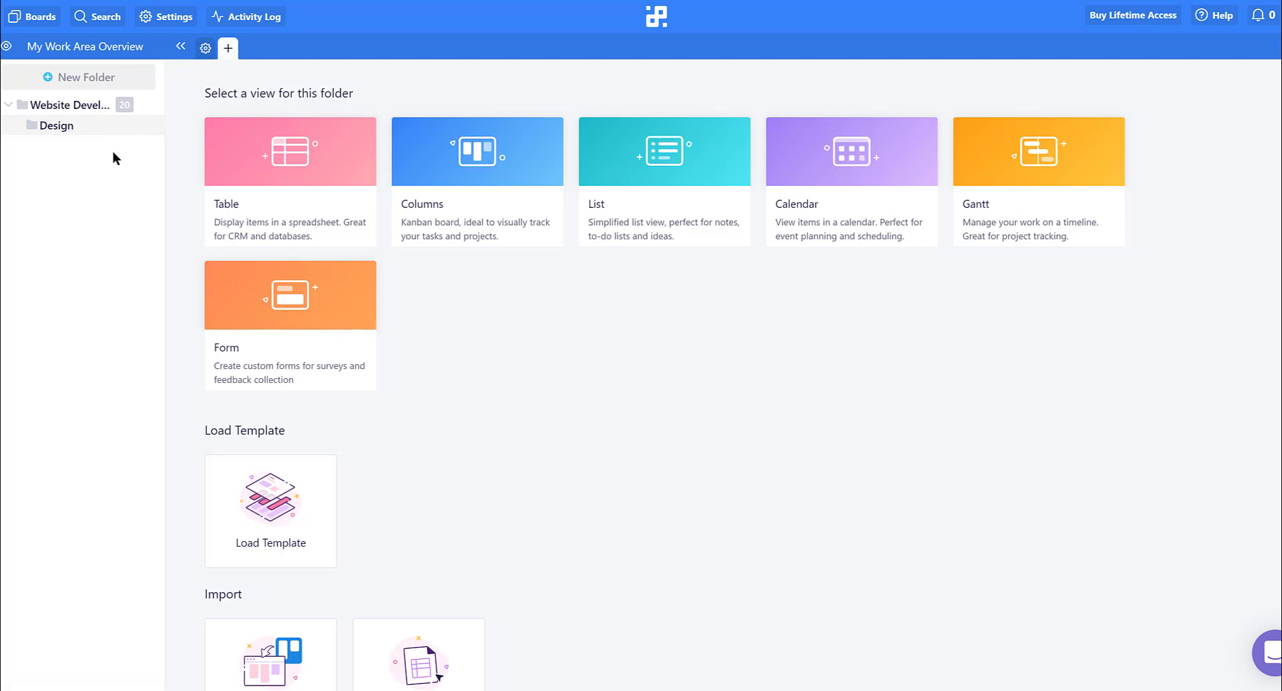
# - Add two more subfolders to the Website Development folder, named Coding and Testing
pyautogui.click(143, 105)
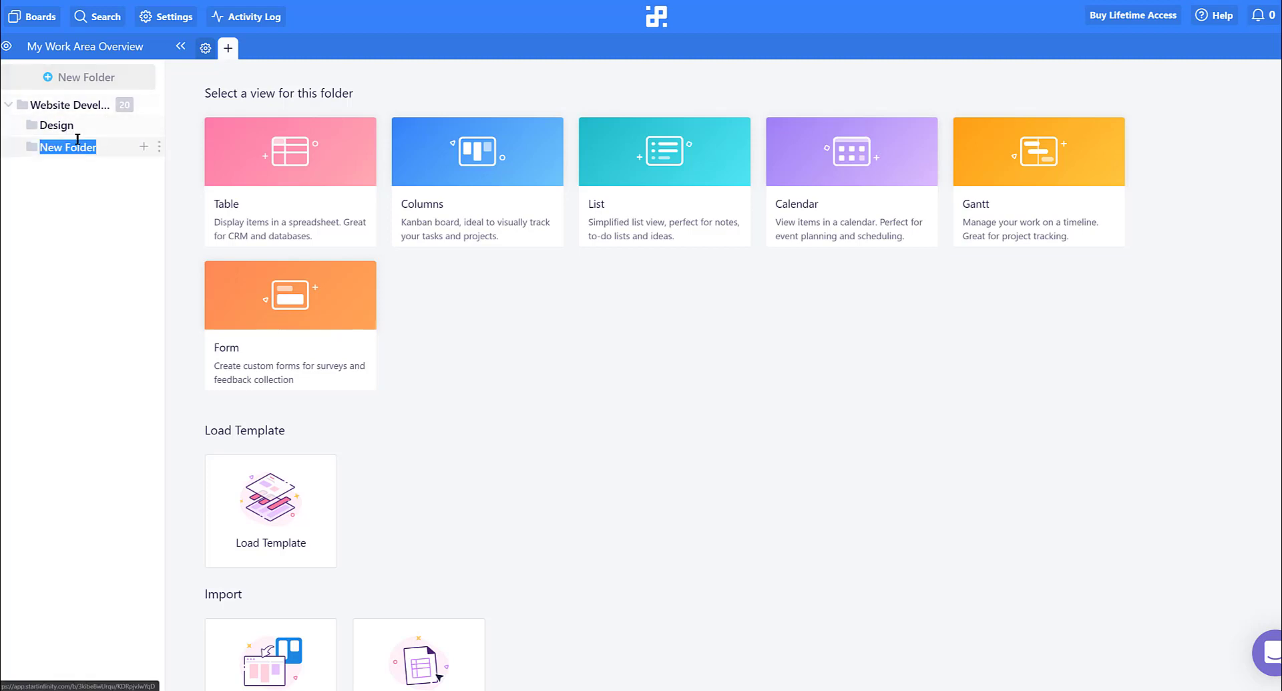
pyautogui.write('Coding')
pyautogui.press('Return')
pyautogui.click(144, 104)
pyautogui.write('Testing')
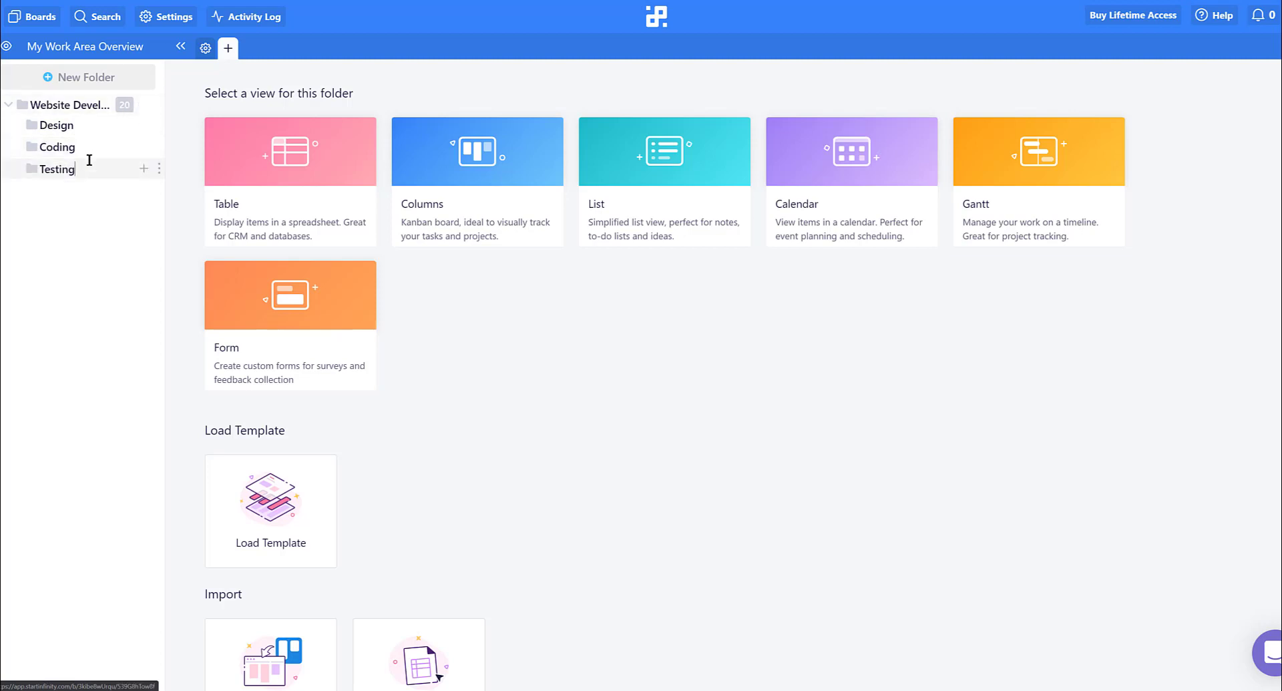
pyautogui.press('Return')
# - Add two folders with the default name at the same level as the Website Development folder
pyautogui.click(72, 79)
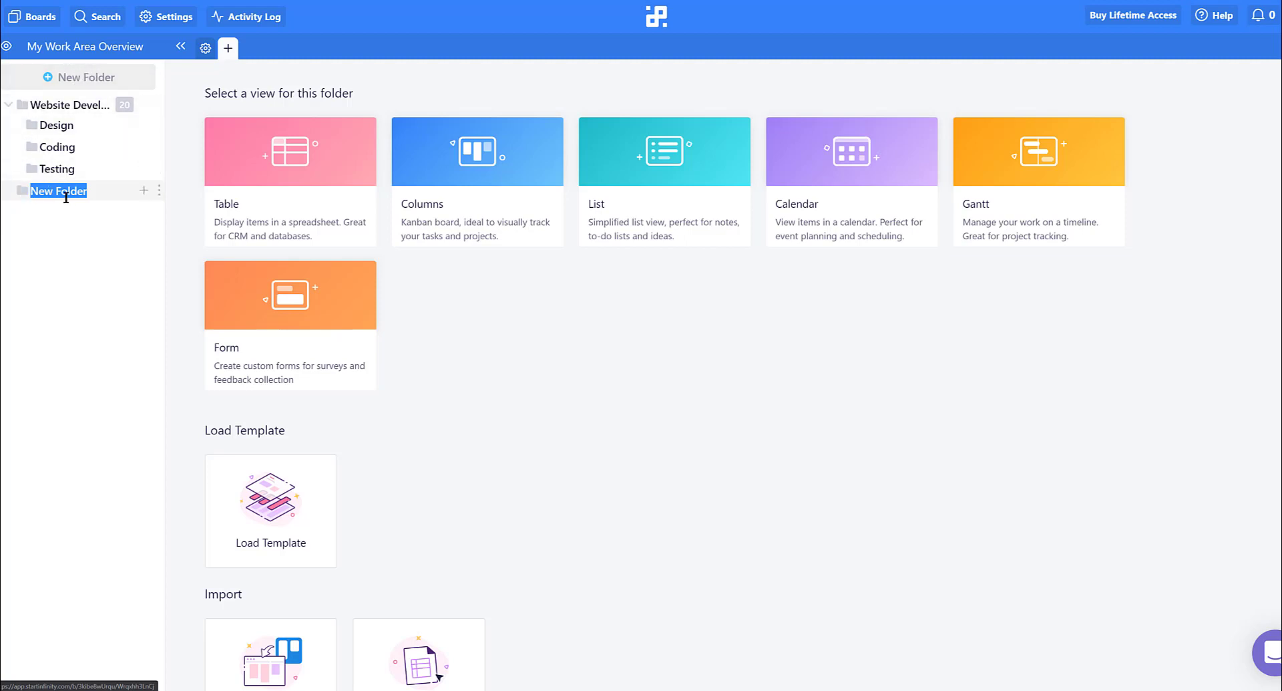
pyautogui.press('Return')
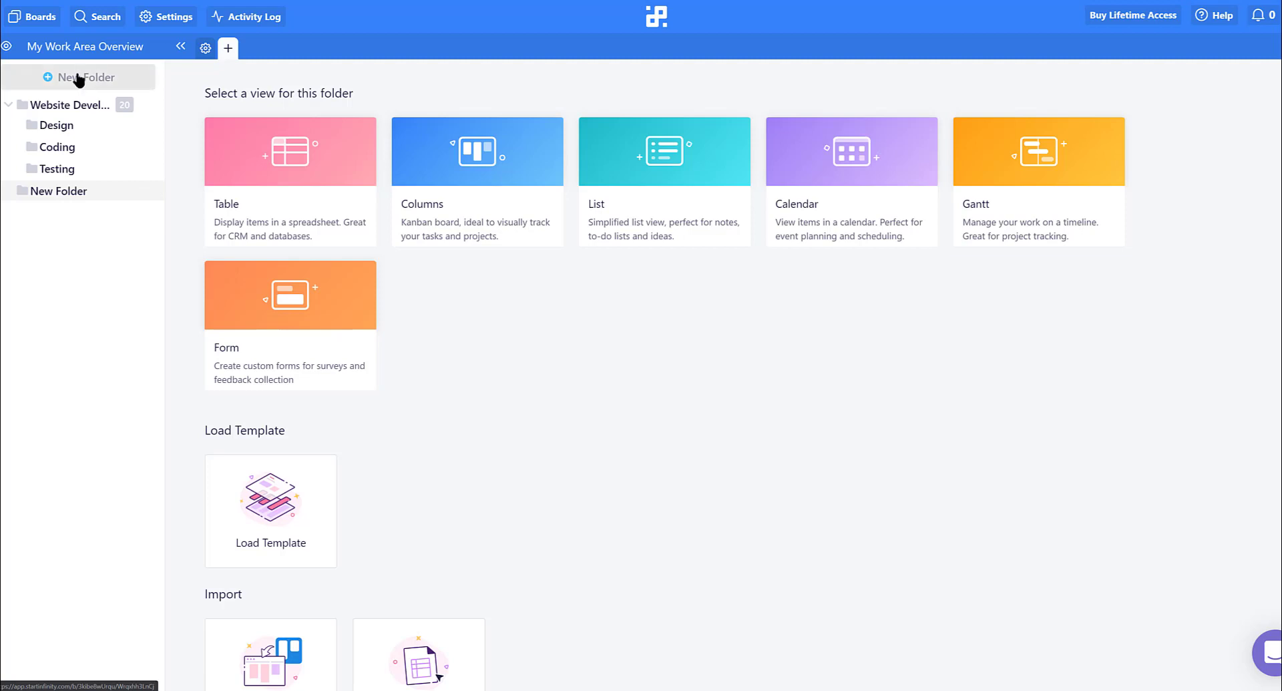
pyautogui.click(80, 78)
pyautogui.moveTo(22, 214); pyautogui.dragTo(25, 183)
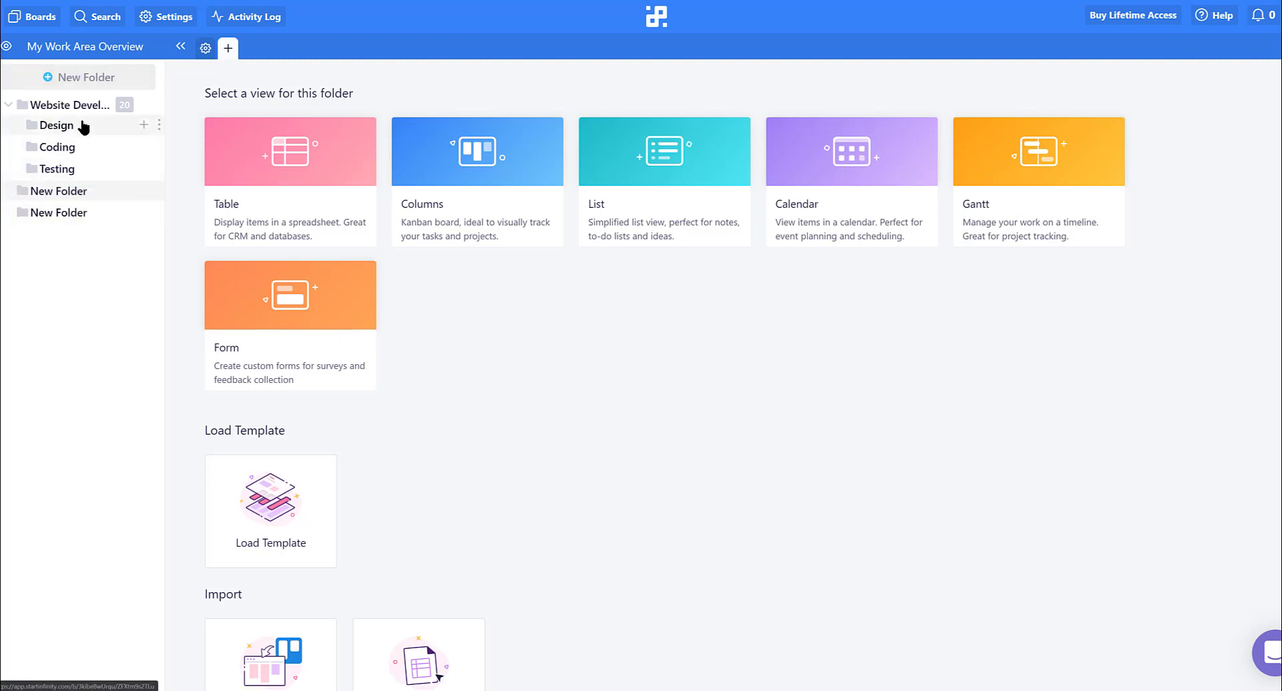
# - Create nine levels of nested folders with the default name inside the Design folder of Website Development
pyautogui.click(55, 106)
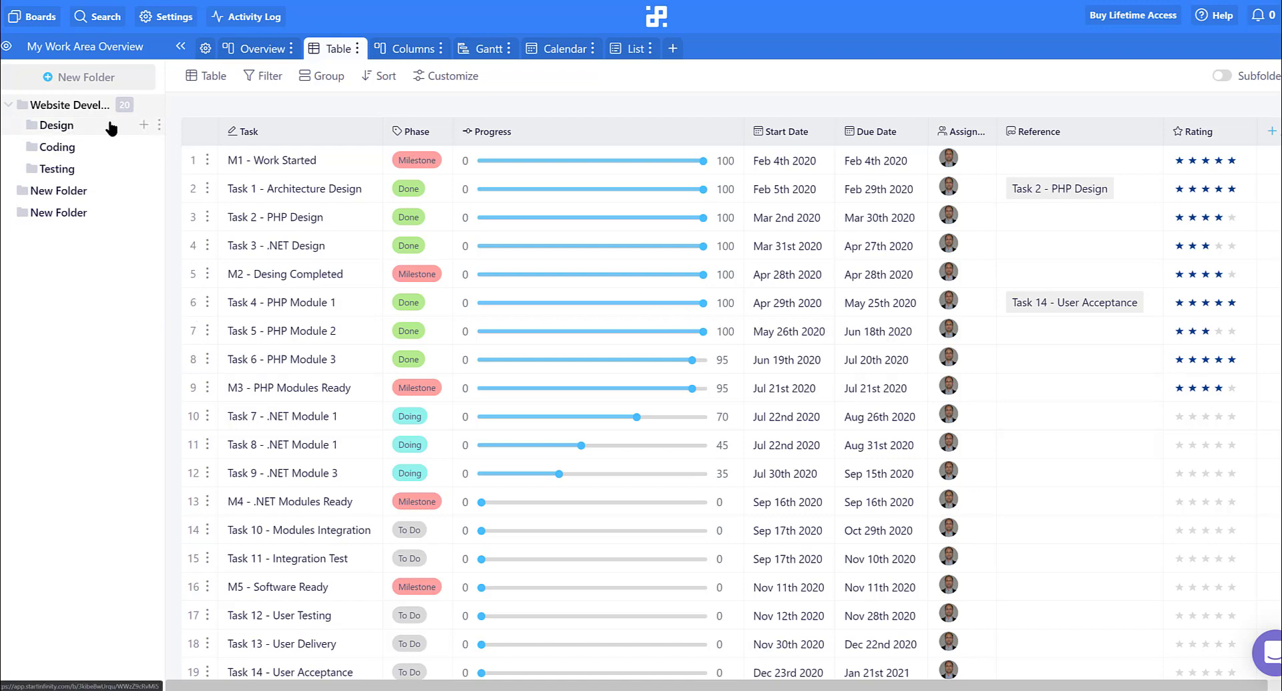
pyautogui.click(144, 126)
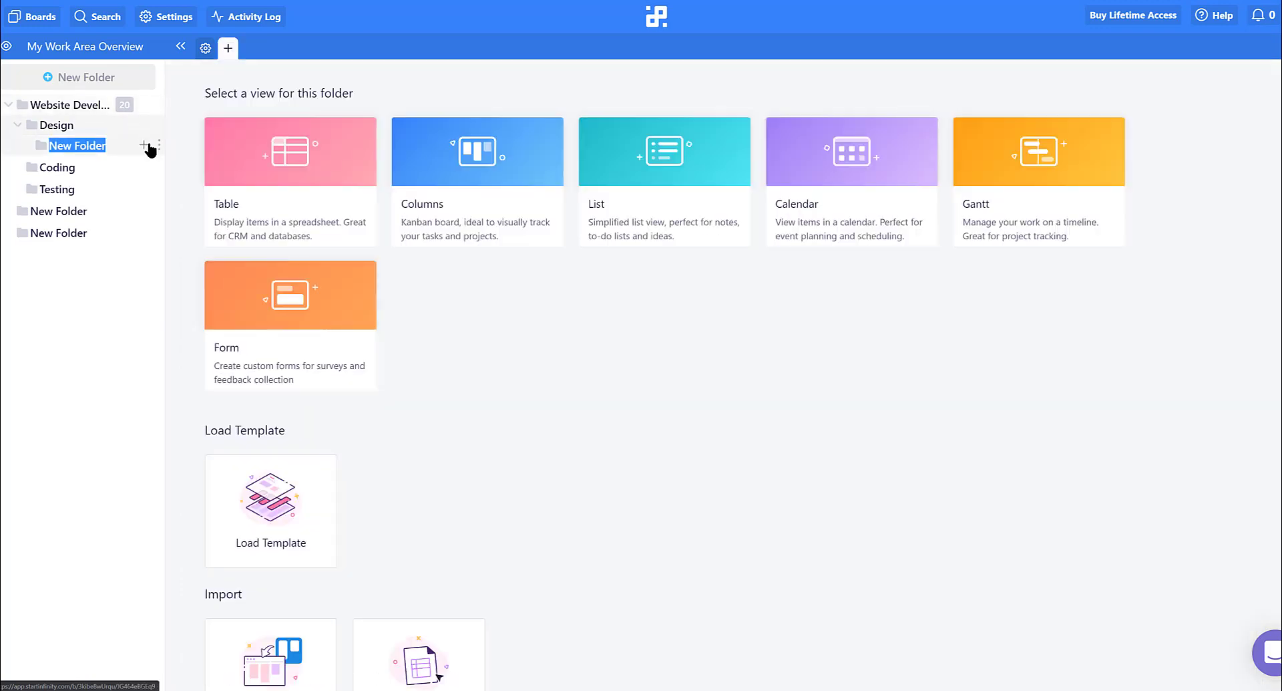
pyautogui.click(143, 145)
pyautogui.click(144, 165)
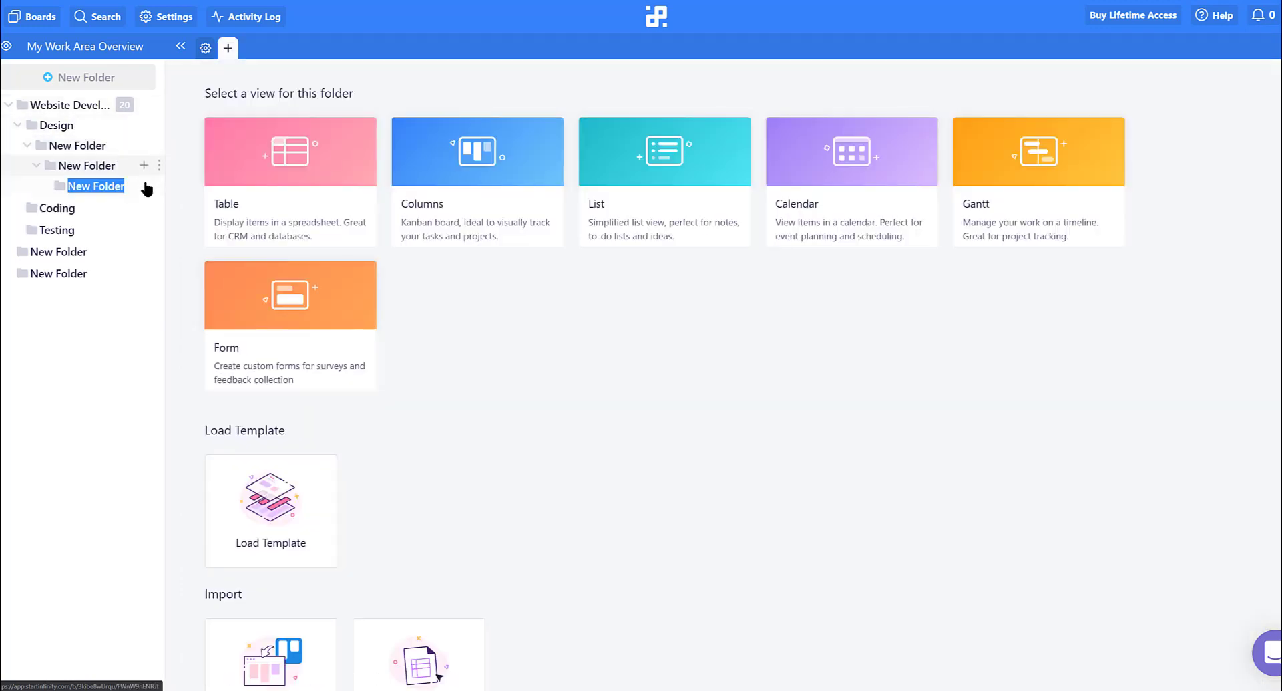
pyautogui.click(144, 186)
pyautogui.click(144, 206)
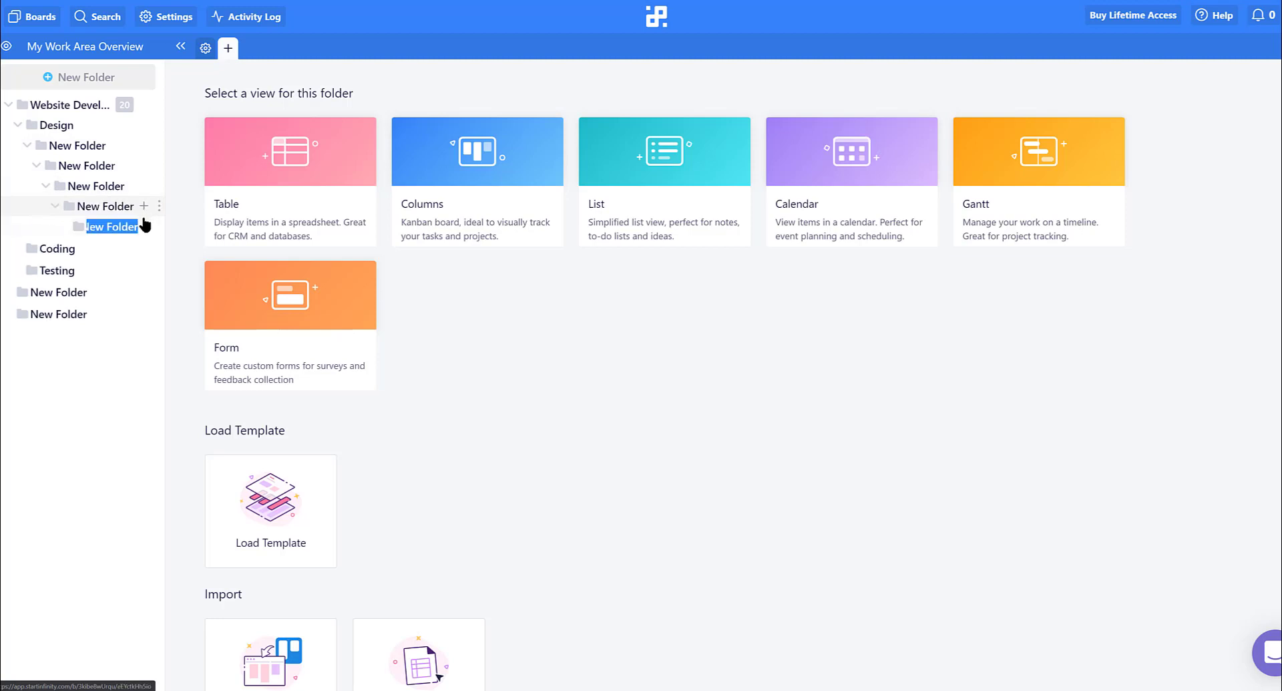
pyautogui.click(144, 227)
pyautogui.click(144, 247)
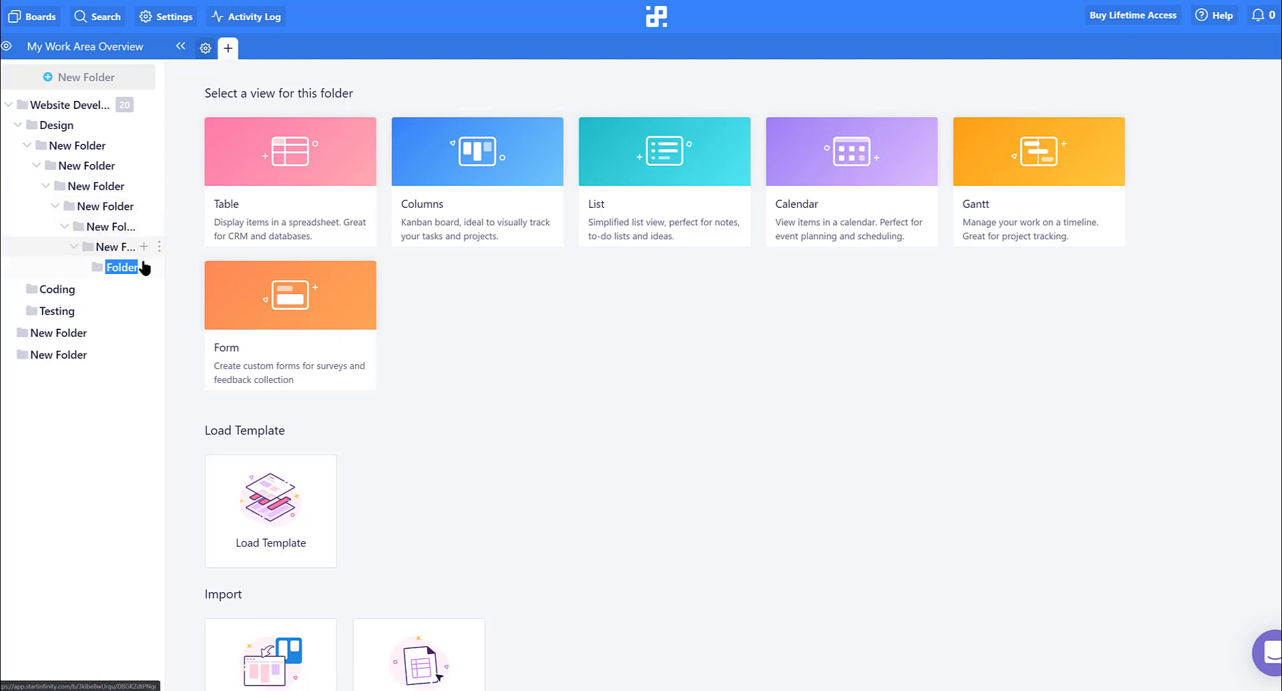
pyautogui.click(144, 267)
pyautogui.click(144, 293)
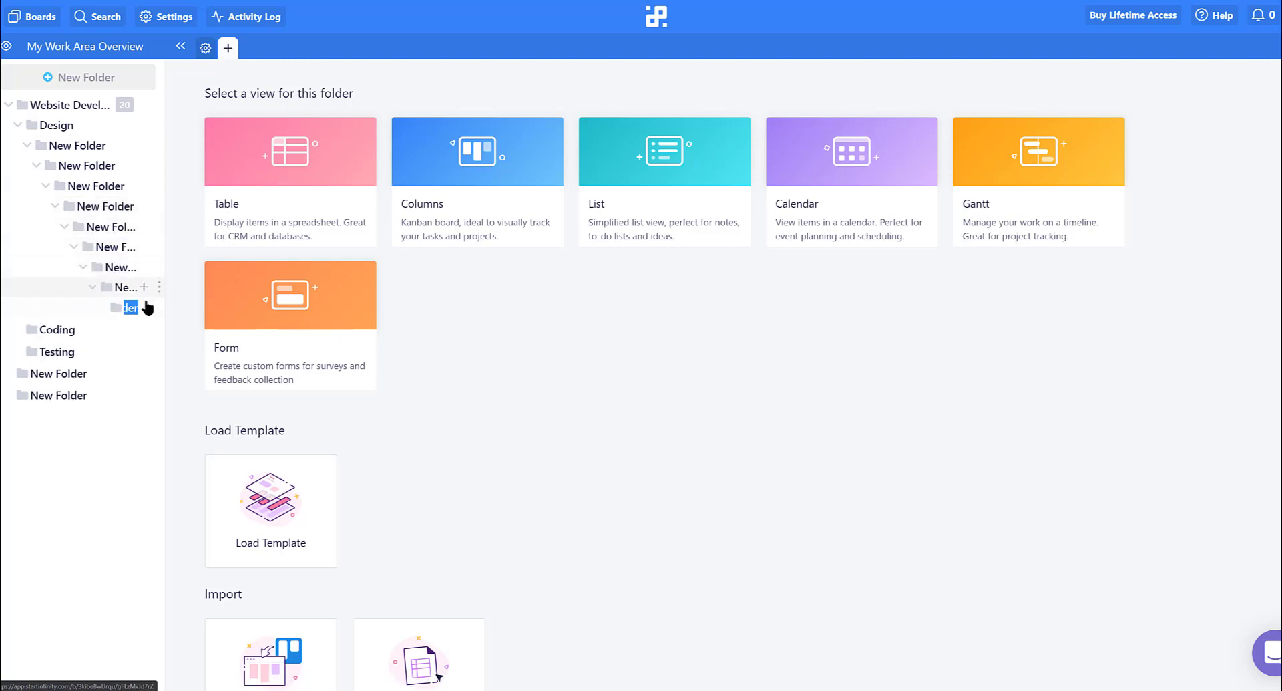
# - Widen the folder sidebar until the nested folder names fit, and collapse and reopen it
pyautogui.moveTo(166, 309); pyautogui.dragTo(418, 273)
pyautogui.moveTo(703, 280); pyautogui.dragTo(221, 261)
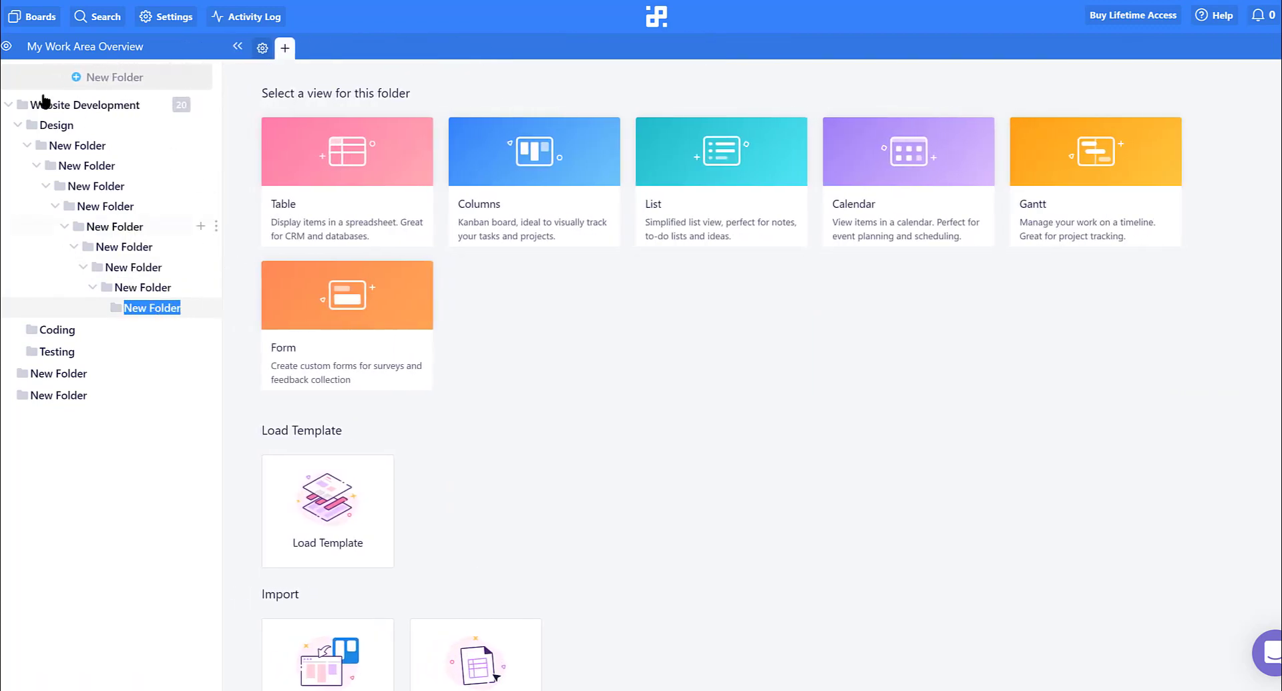
pyautogui.click(238, 48)
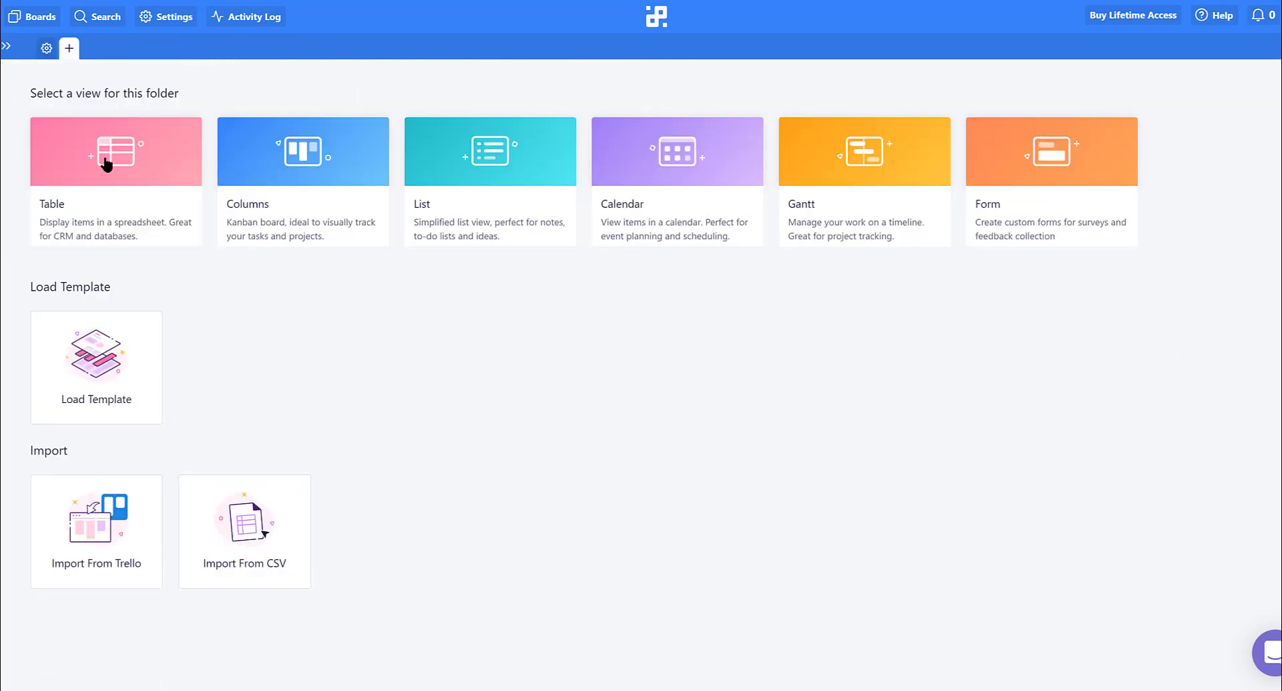
pyautogui.click(7, 48)
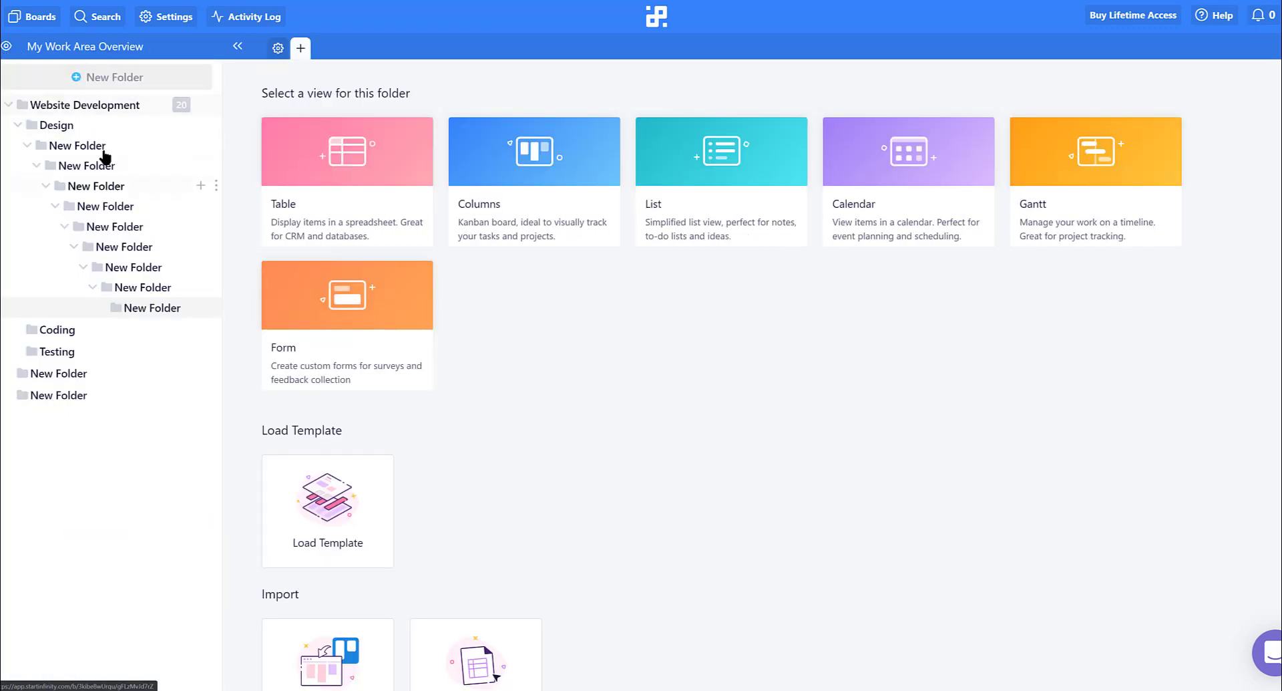
# - Collapse the Design folder's subfolders and show the Website Development folder in its Table view
pyautogui.click(82, 107)
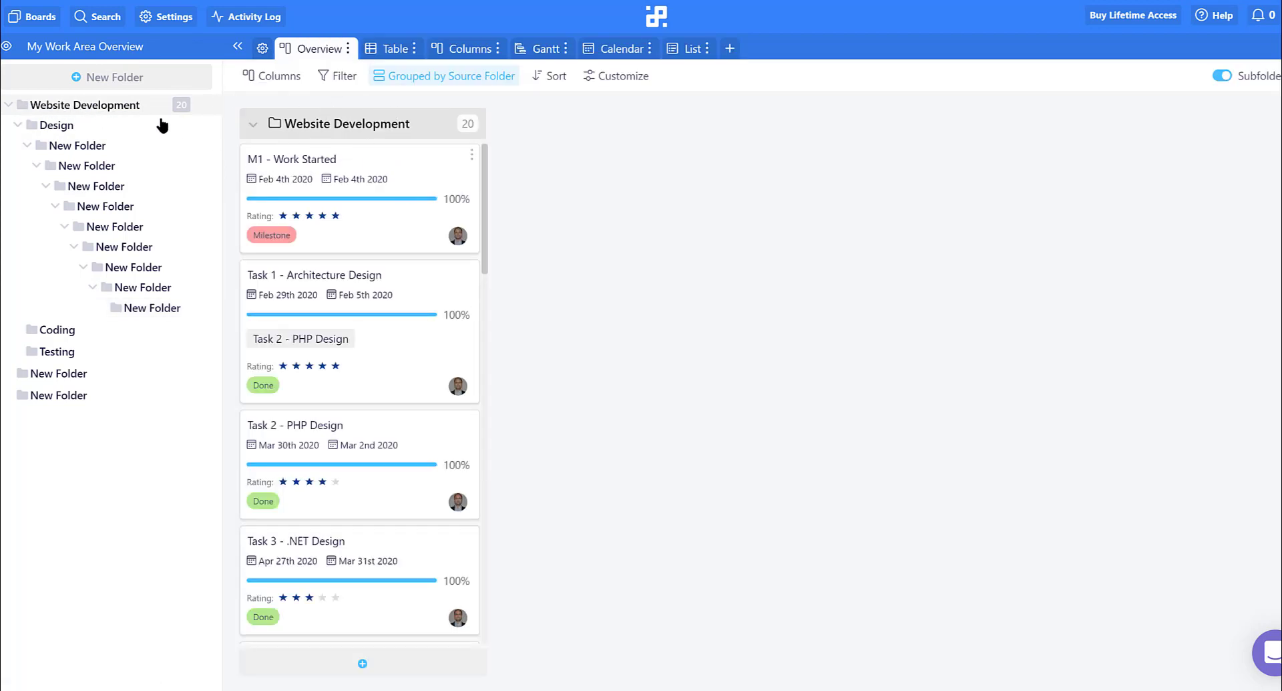
pyautogui.click(15, 126)
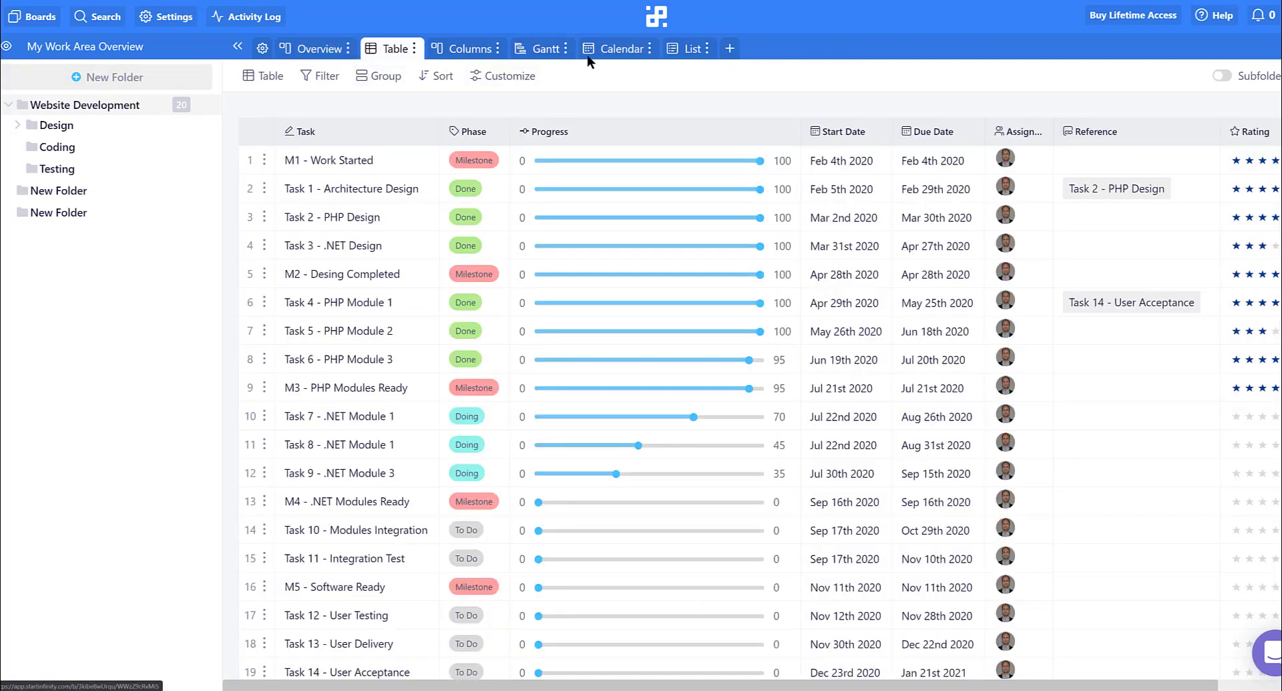
pyautogui.doubleClick(412, 45)
pyautogui.click(448, 13)
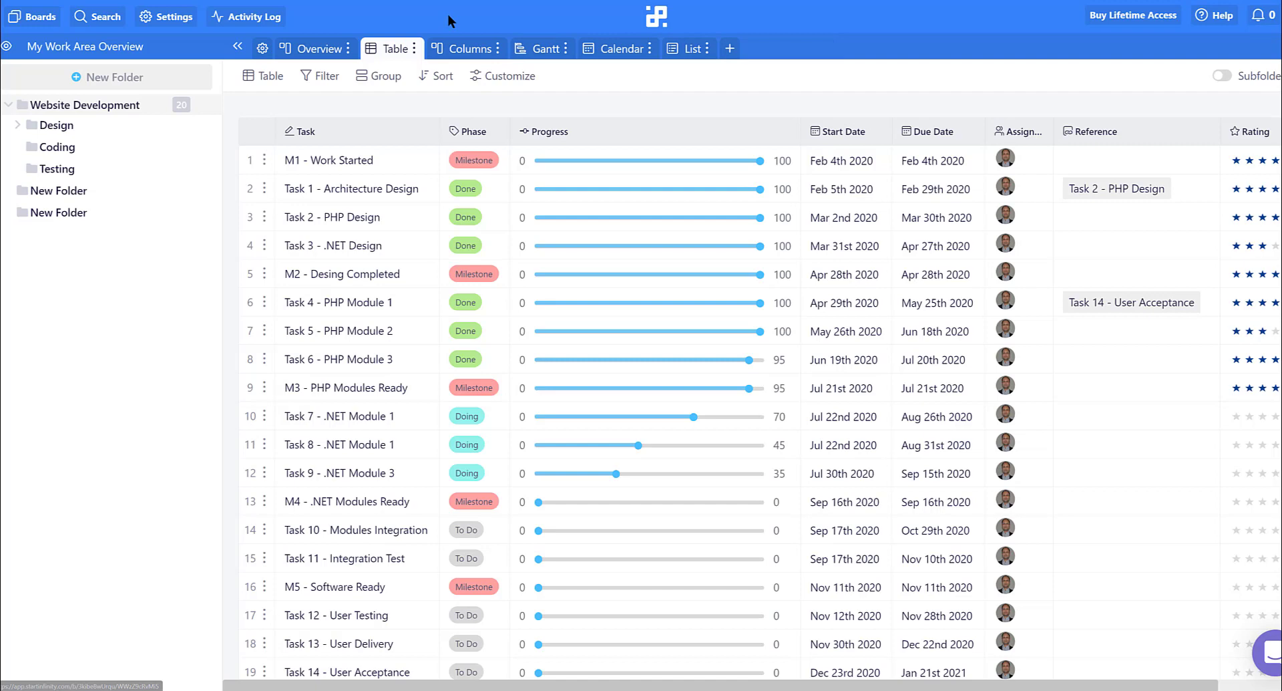
# - Examine the Website Development tasks in the Columns view and along the 2020 timeline of the Gantt view
pyautogui.click(468, 48)
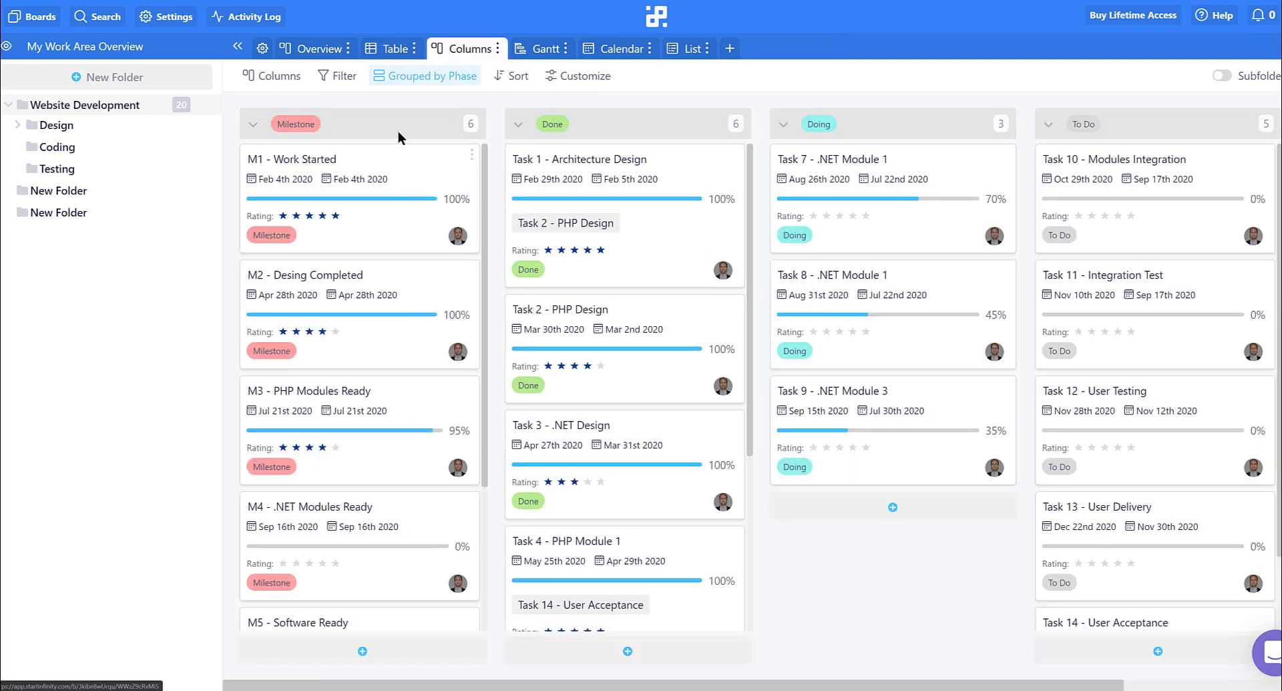
pyautogui.click(538, 48)
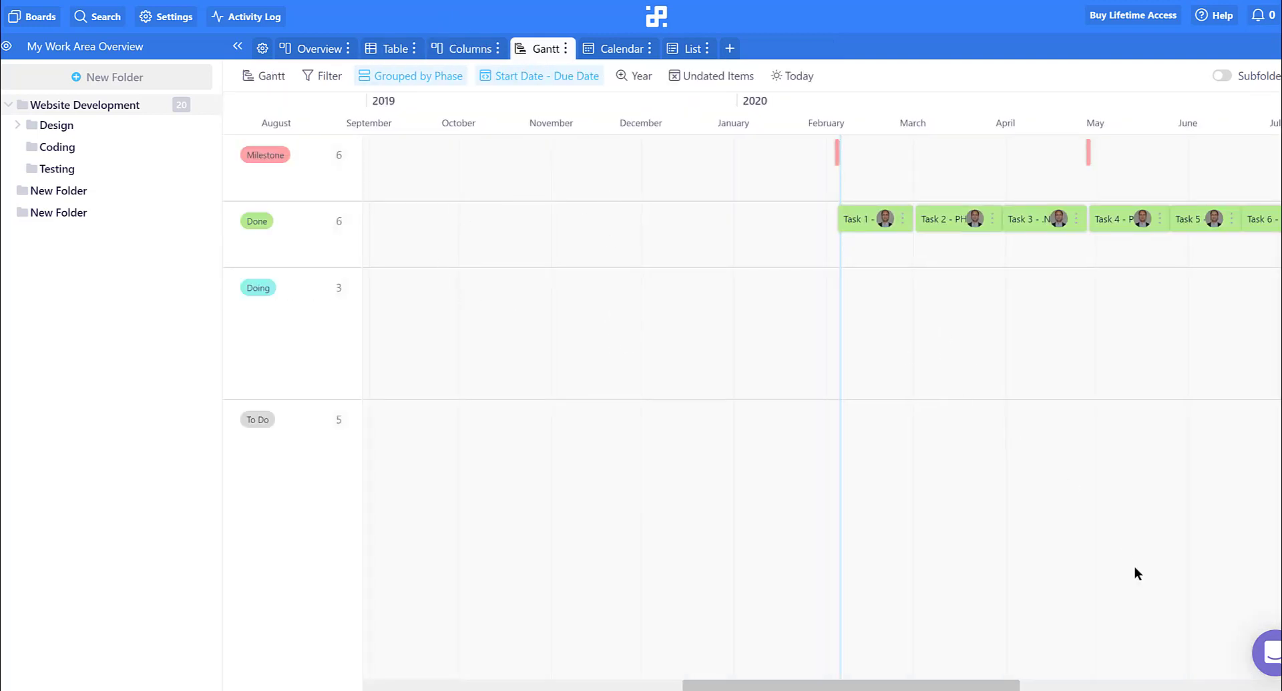
pyautogui.moveTo(934, 688); pyautogui.dragTo(1090, 683)
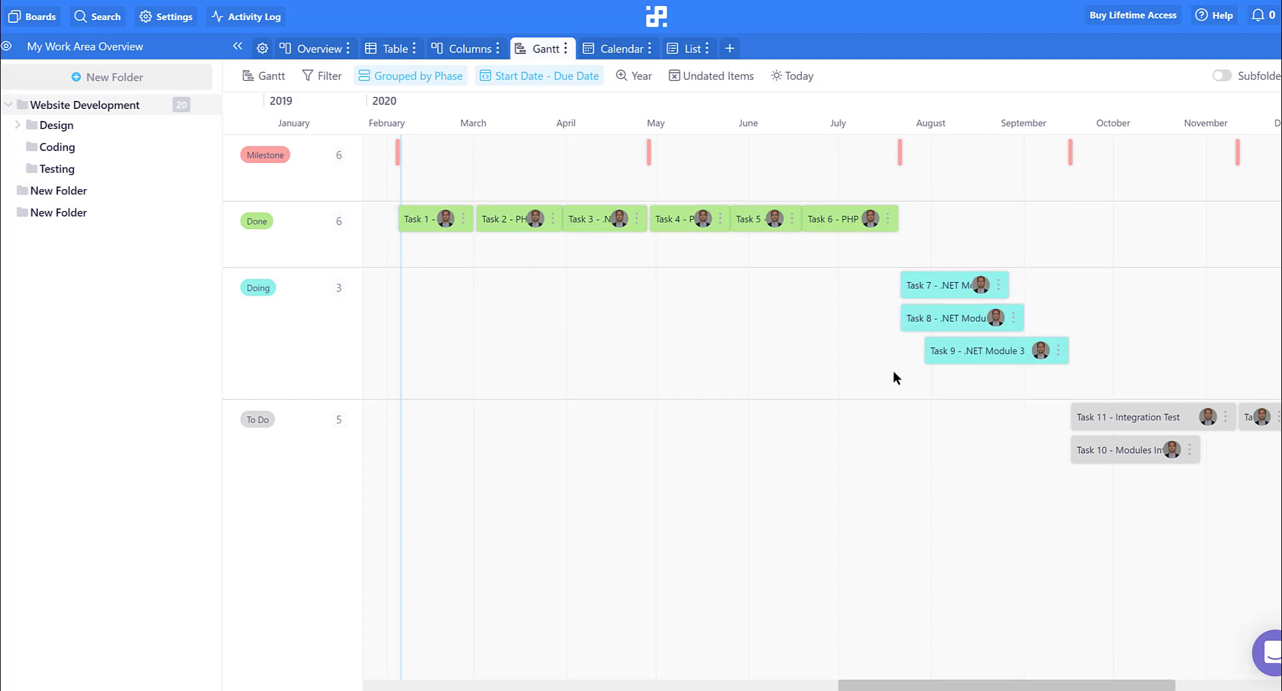
# - Open the M1 - Work Started item from the Calendar view to see its attributes
pyautogui.click(621, 50)
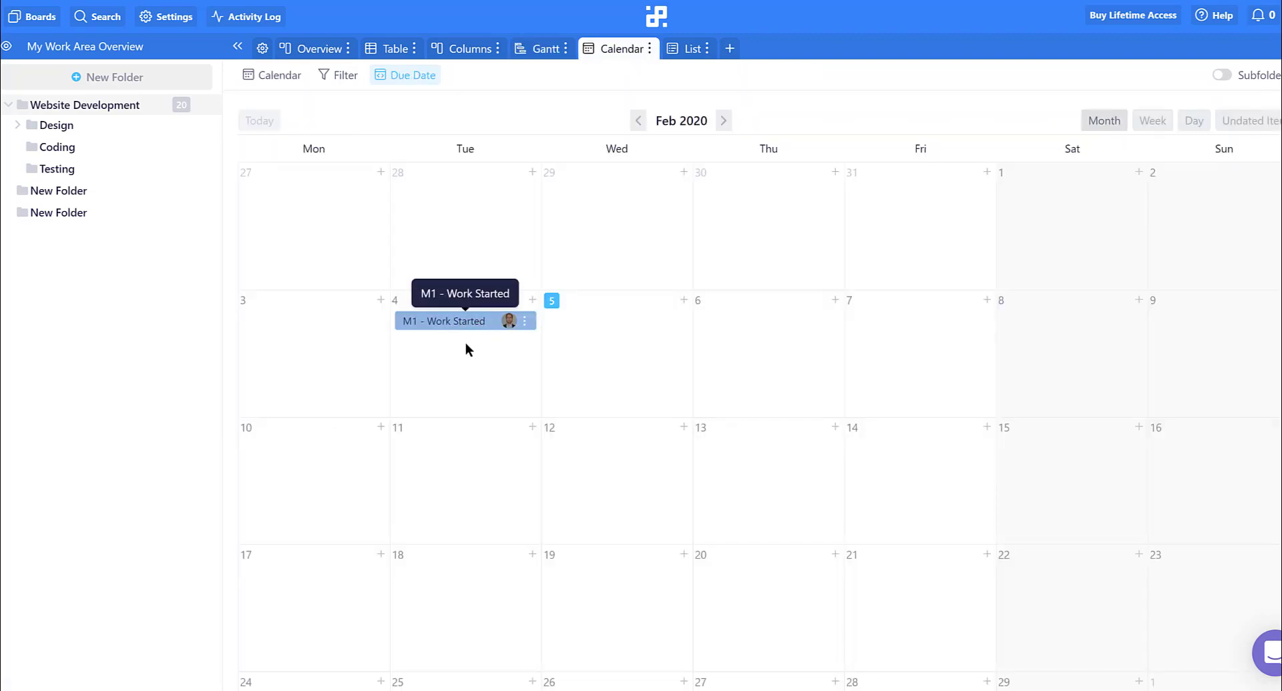
pyautogui.click(480, 321)
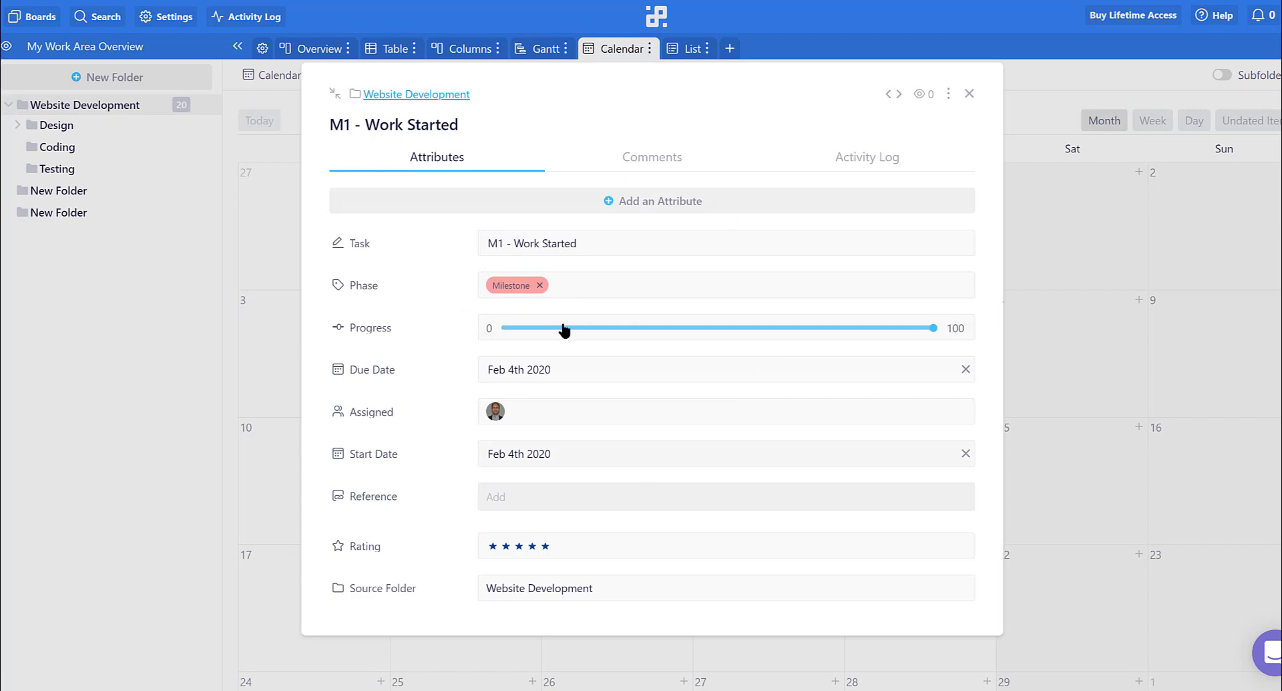
# - Post the comment "test" on M1 - Work Started, mentioning the first suggested team member
pyautogui.click(661, 165)
pyautogui.click(559, 207)
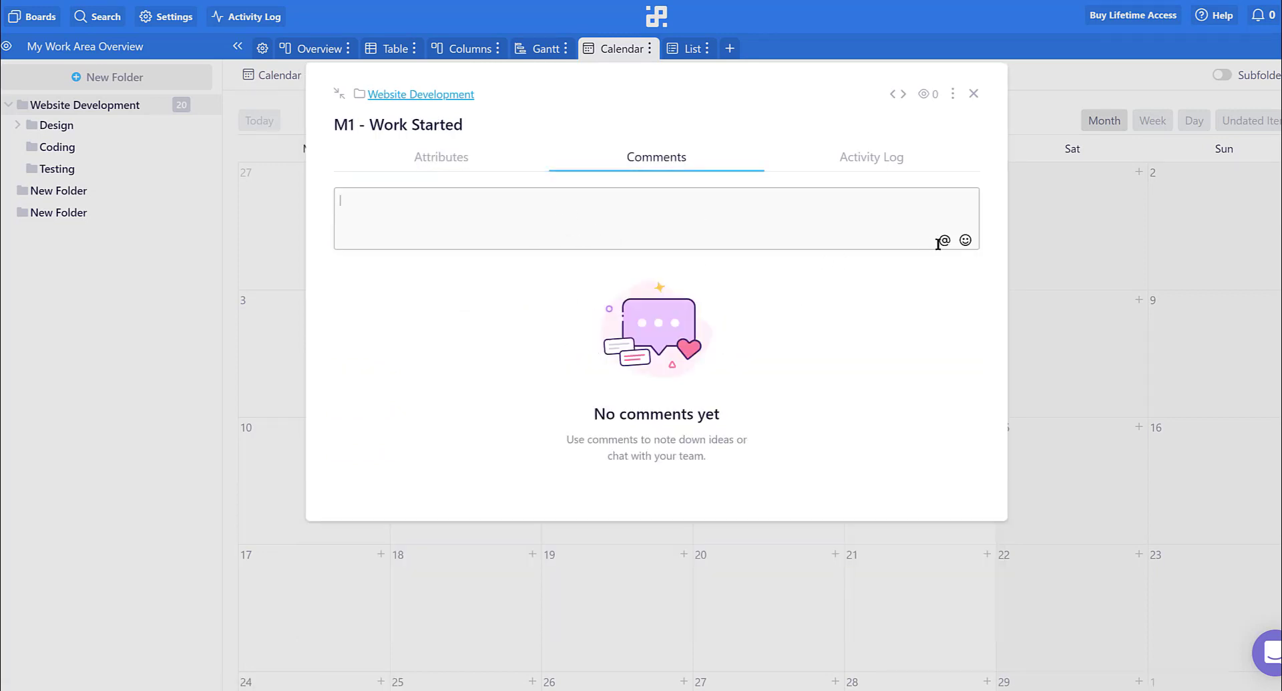
pyautogui.write('@')
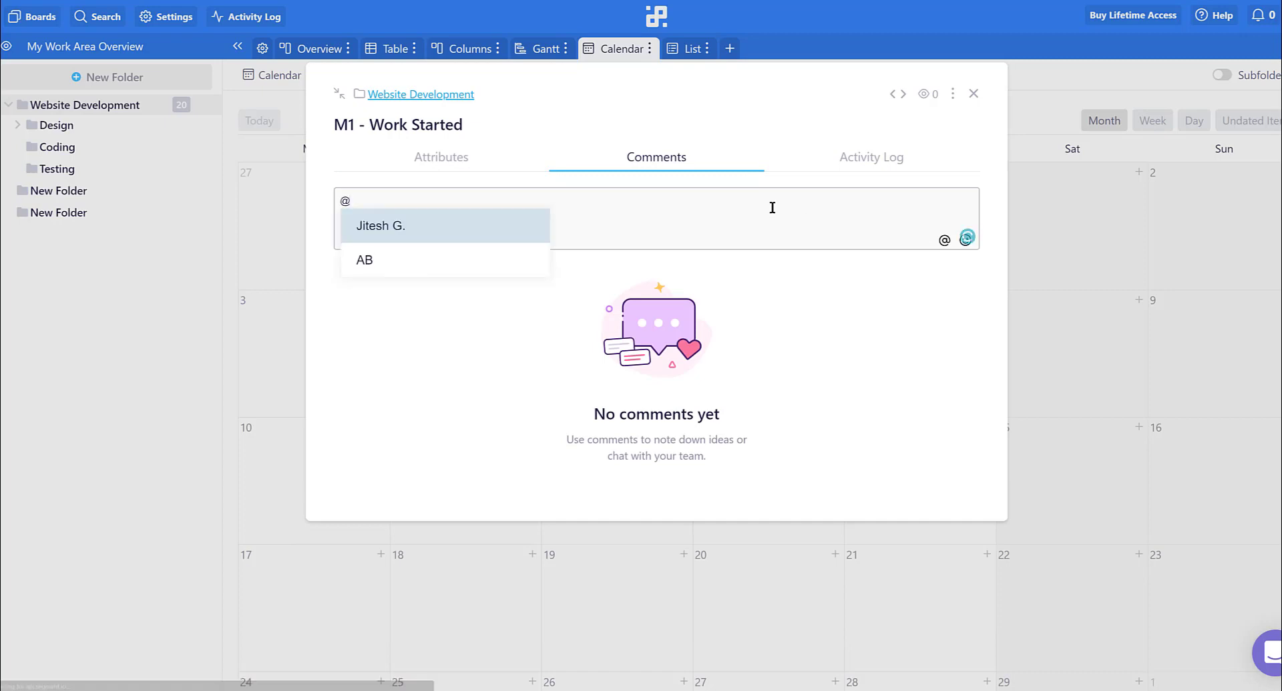
pyautogui.press('Return')
pyautogui.write('test')
pyautogui.press('Return')
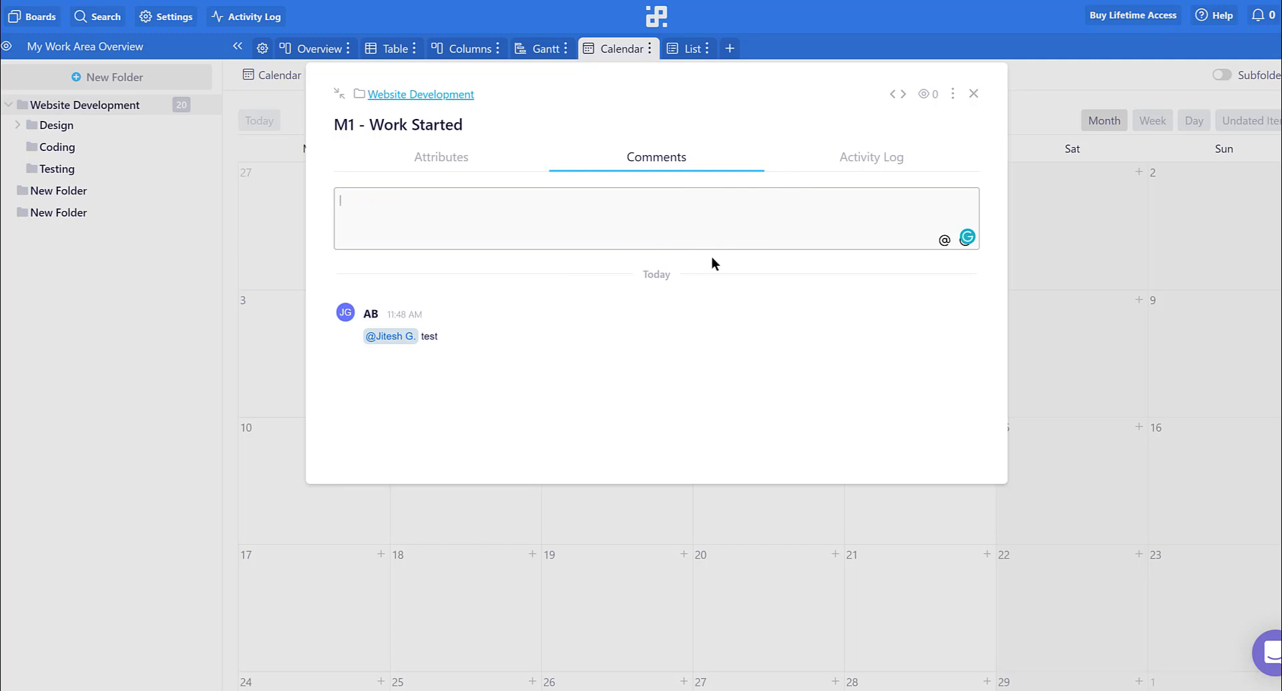
# - Examine the activity log of M1 - Work Started and return through its comments to the attributes
pyautogui.click(859, 158)
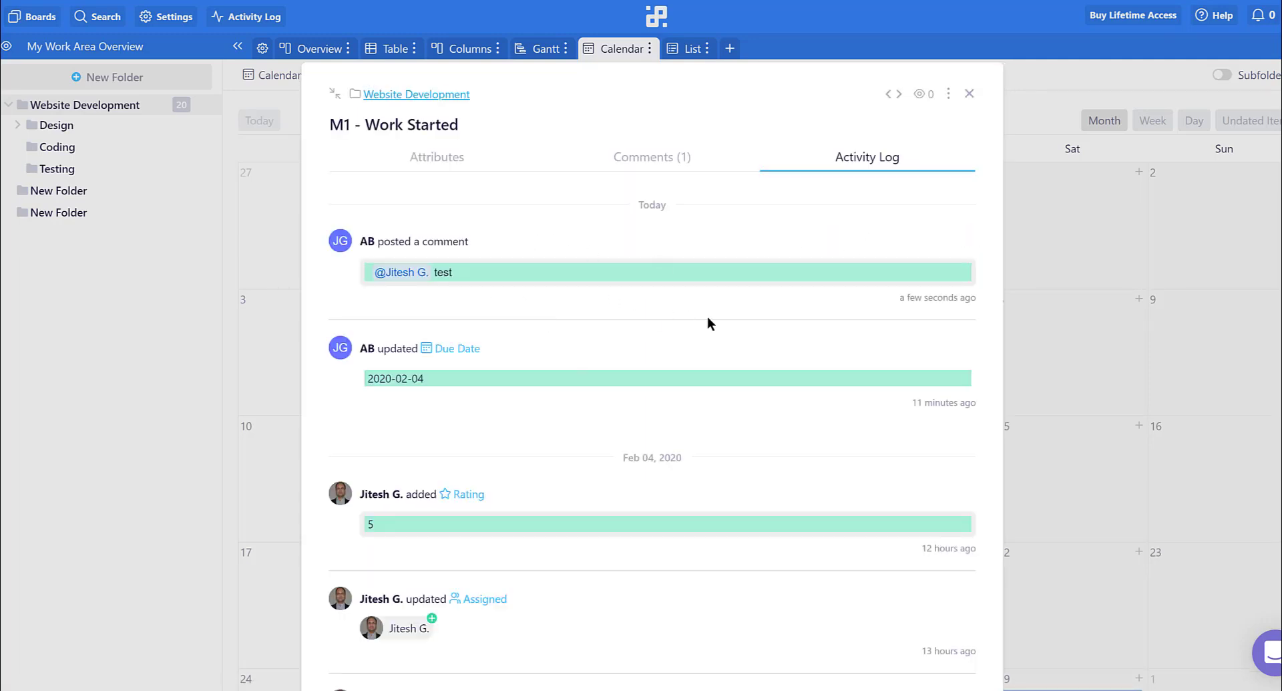
pyautogui.scroll(-10, 646, 336)
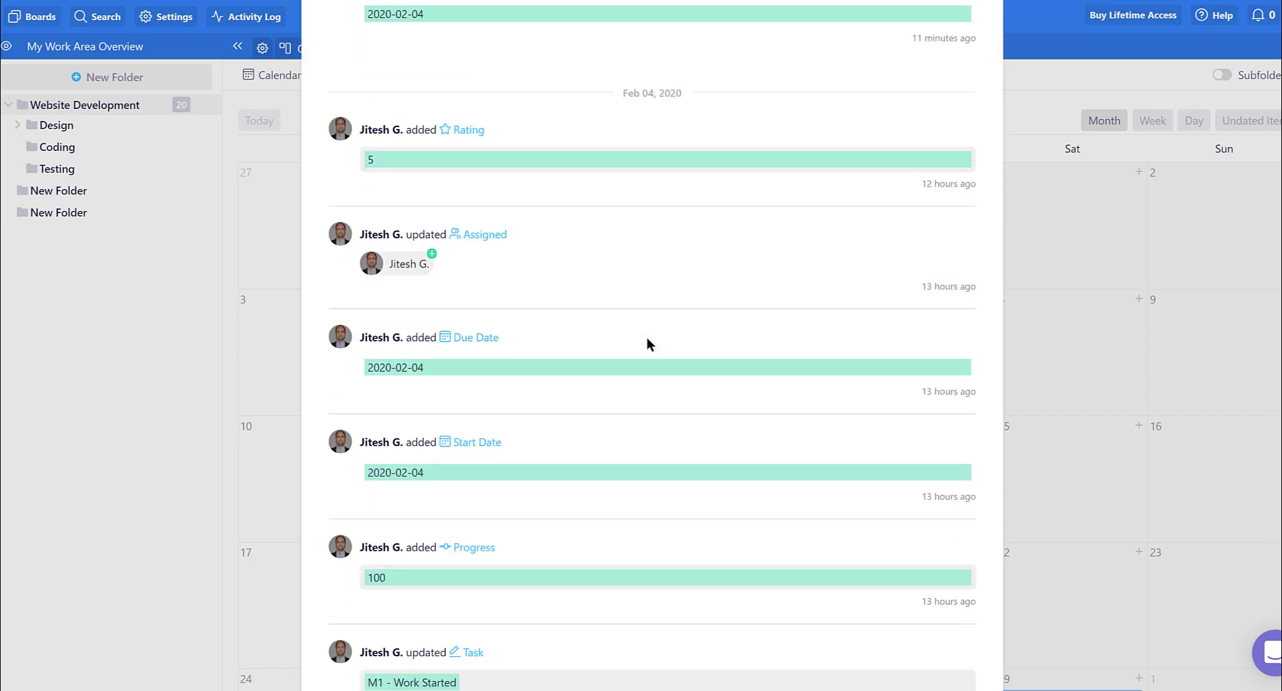
pyautogui.scroll(12, 646, 336)
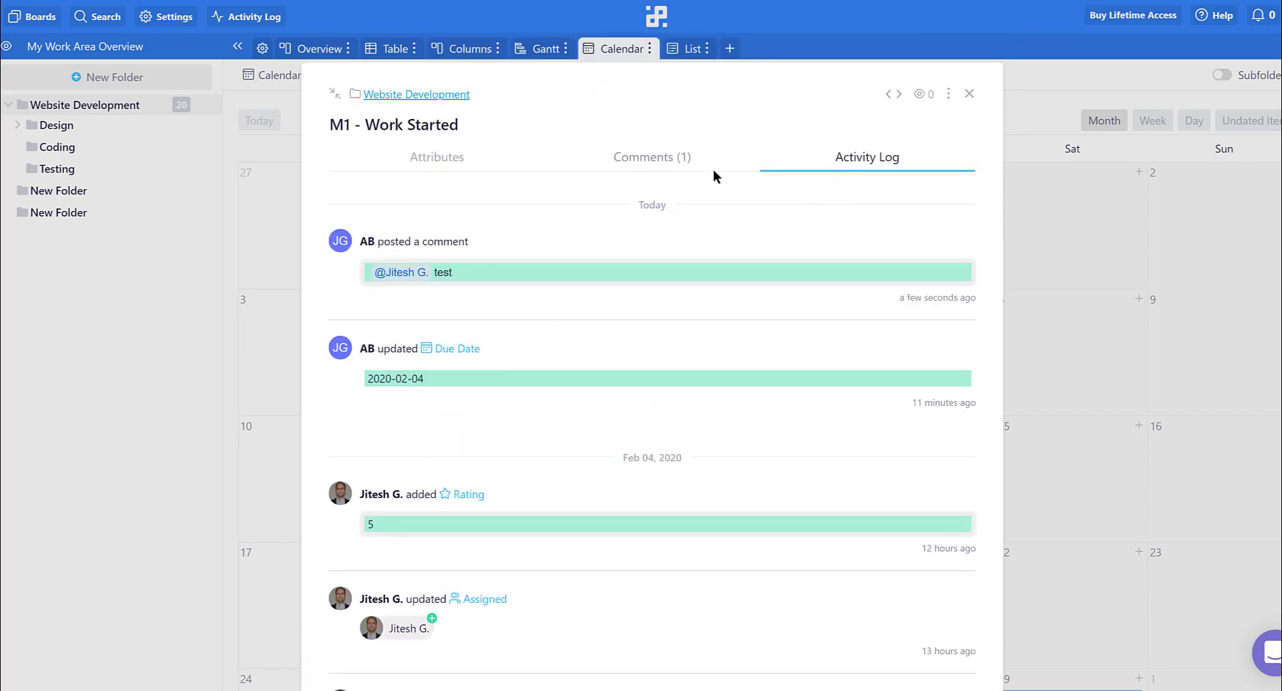
pyautogui.click(646, 158)
pyautogui.click(449, 158)
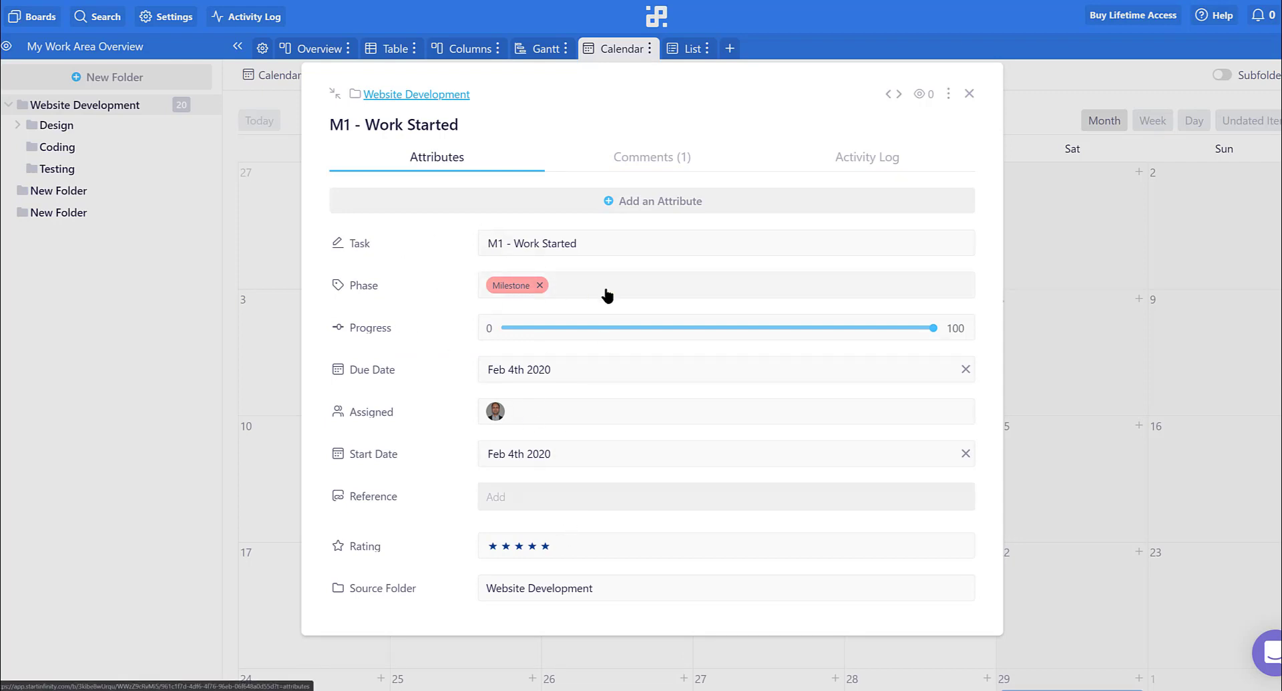
# - Change the start date of M1 - Work Started to Feb 5th 2020 and close the item
pyautogui.moveTo(932, 328); pyautogui.dragTo(926, 329)
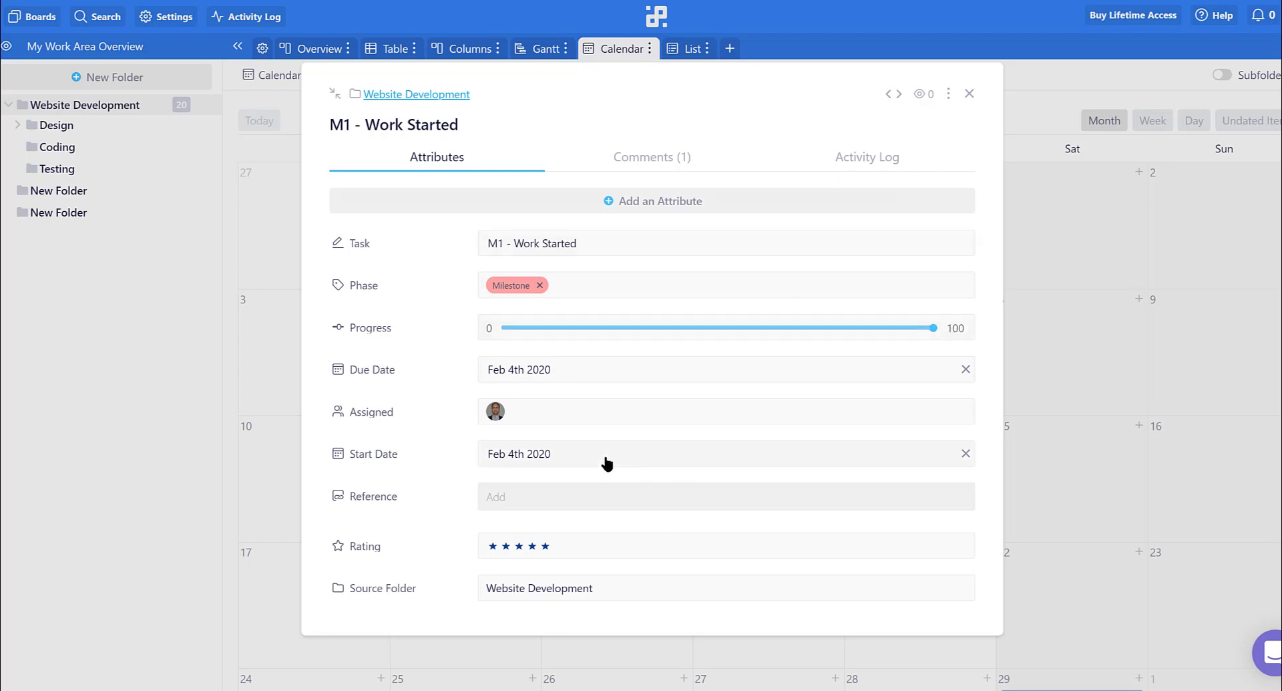
pyautogui.click(536, 451)
pyautogui.click(571, 578)
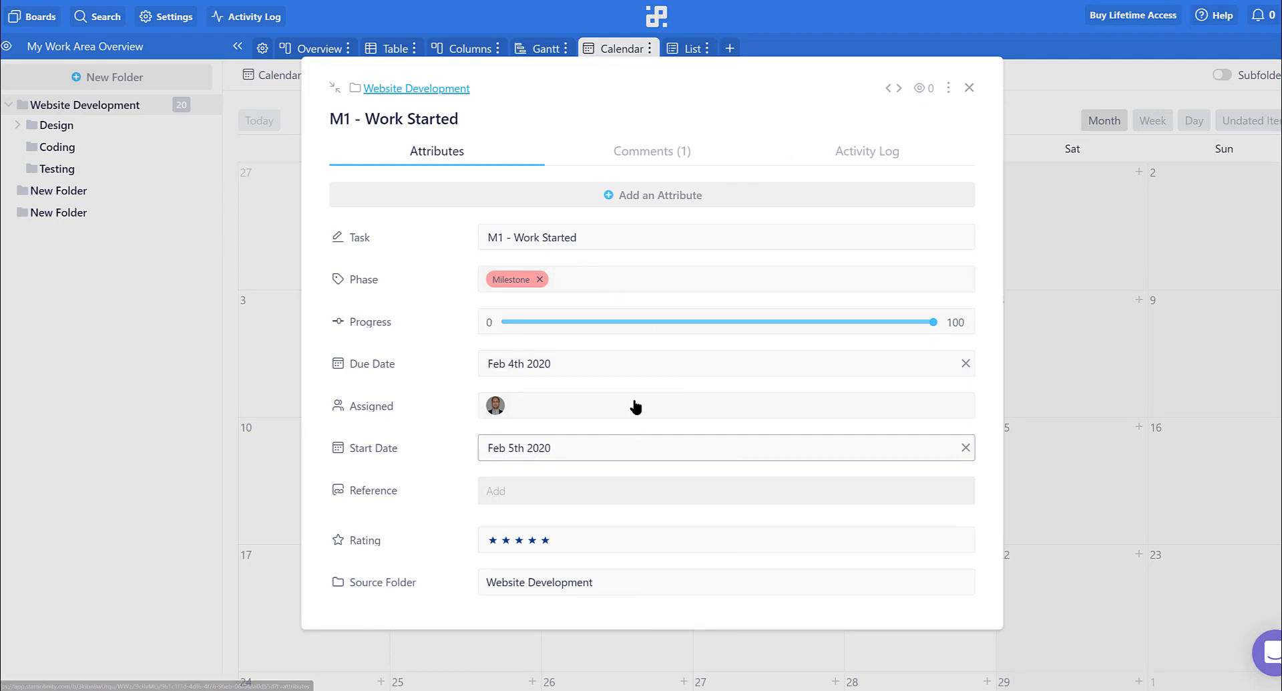
pyautogui.click(970, 89)
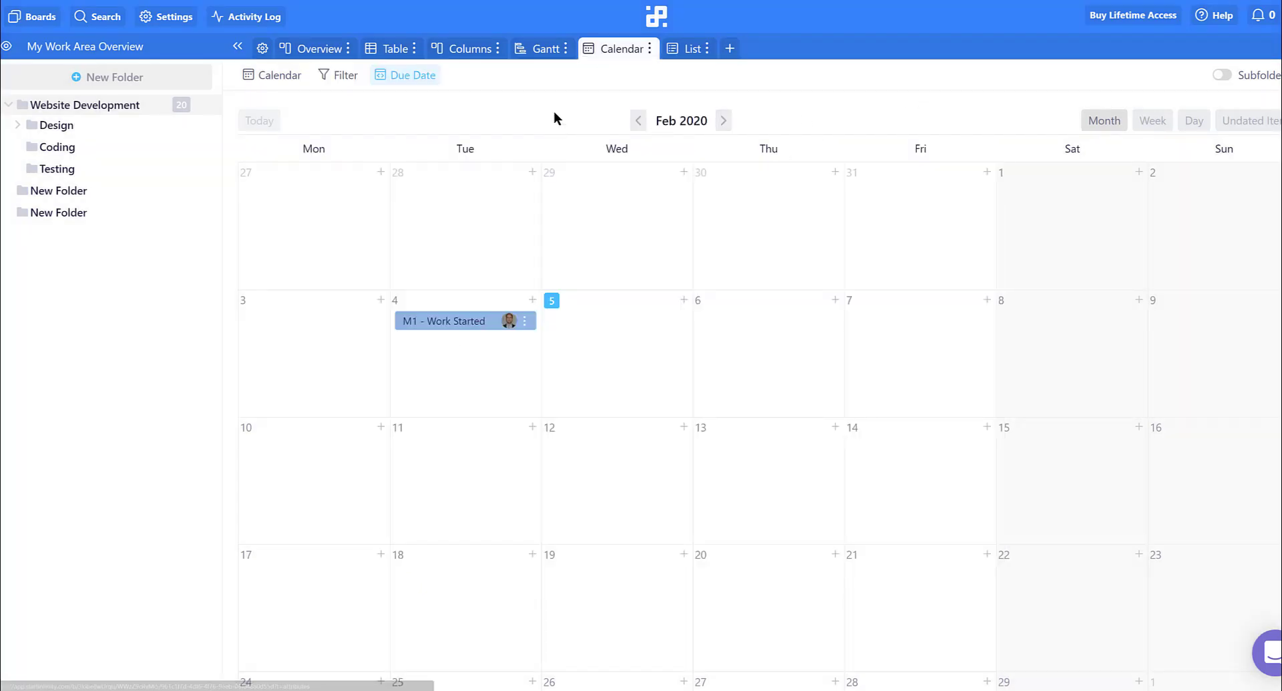
# - Open Task 1 - Architecture Design from the Gantt view, review its attributes, comments and activity log, and close it
pyautogui.click(541, 52)
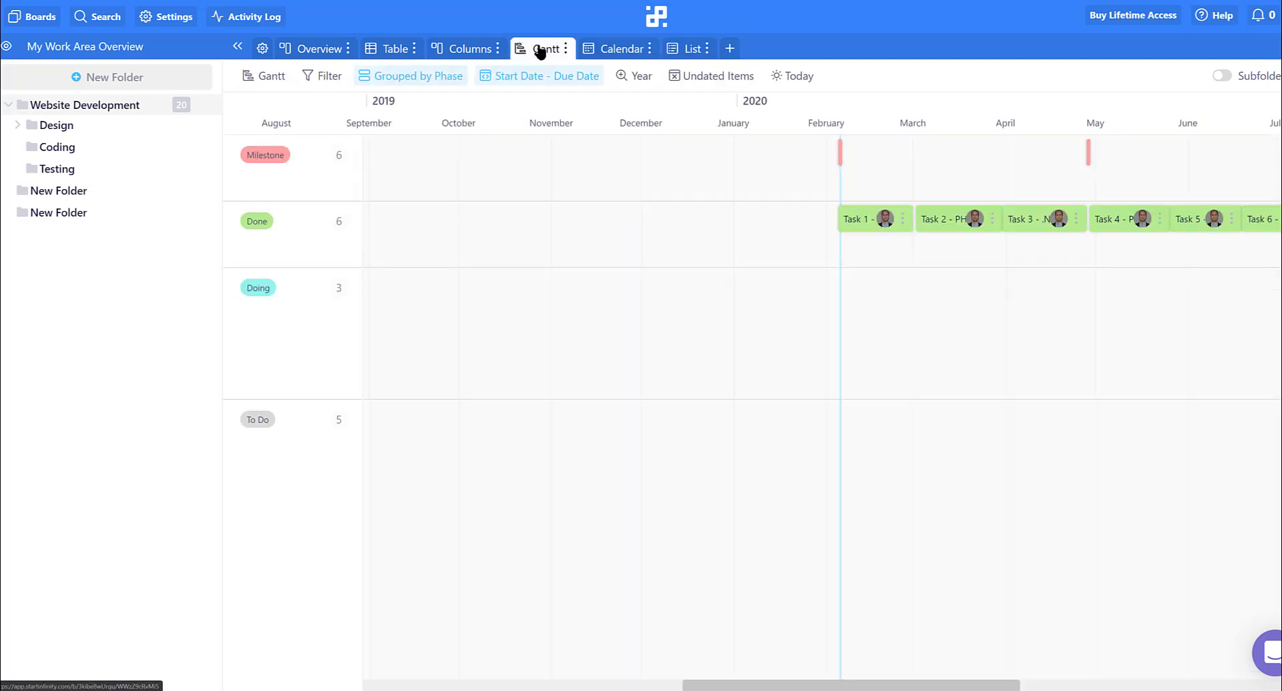
pyautogui.click(868, 225)
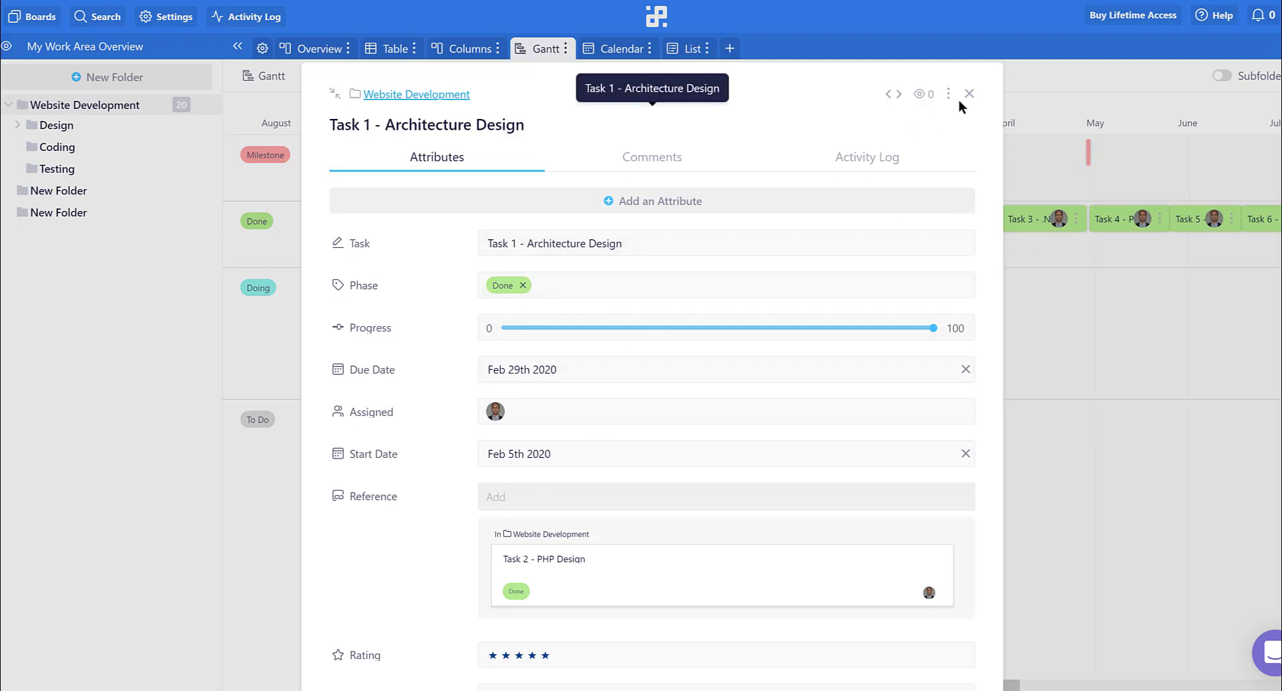
pyautogui.click(647, 167)
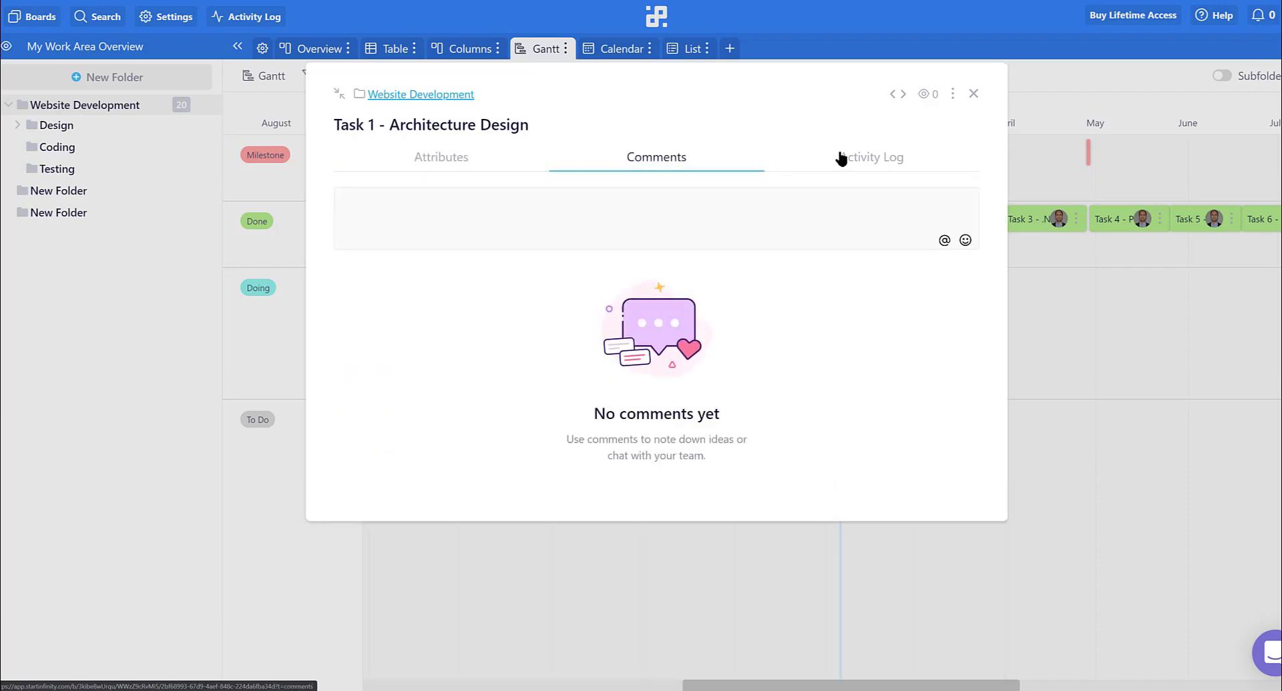
pyautogui.click(868, 157)
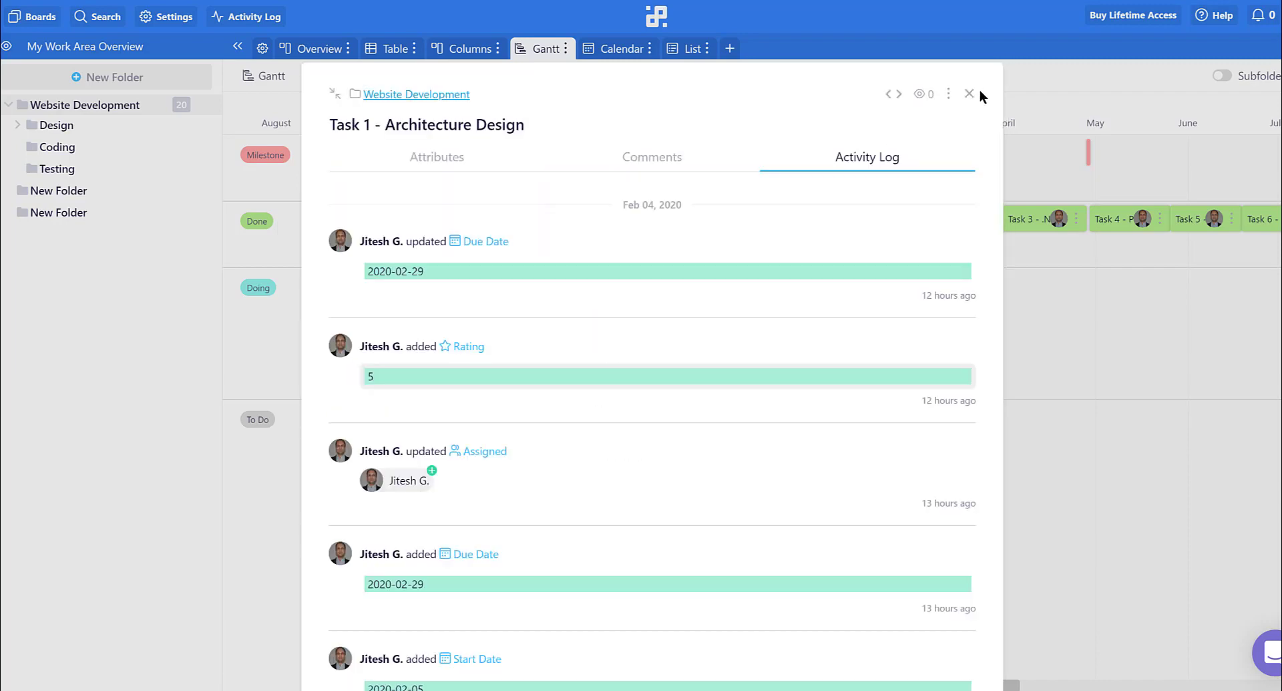
pyautogui.click(980, 93)
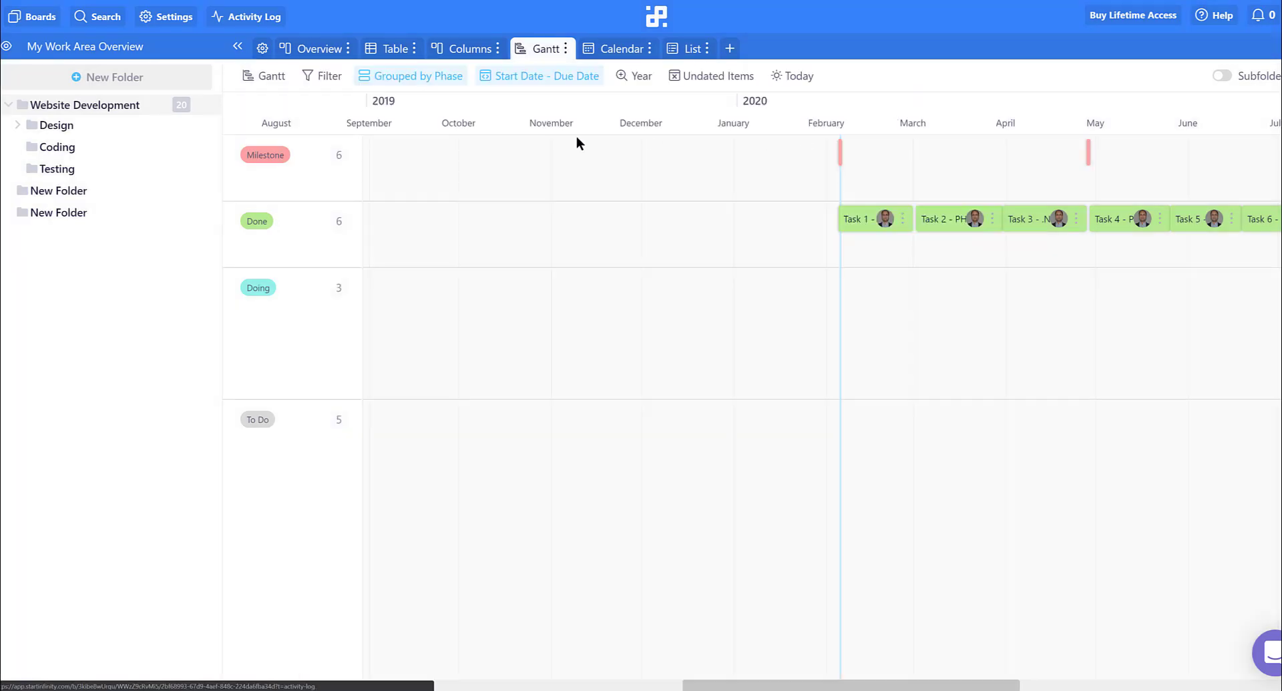
# - Reorder the phases in the Columns view as To Do, Doing, Done and Milestone
pyautogui.click(458, 48)
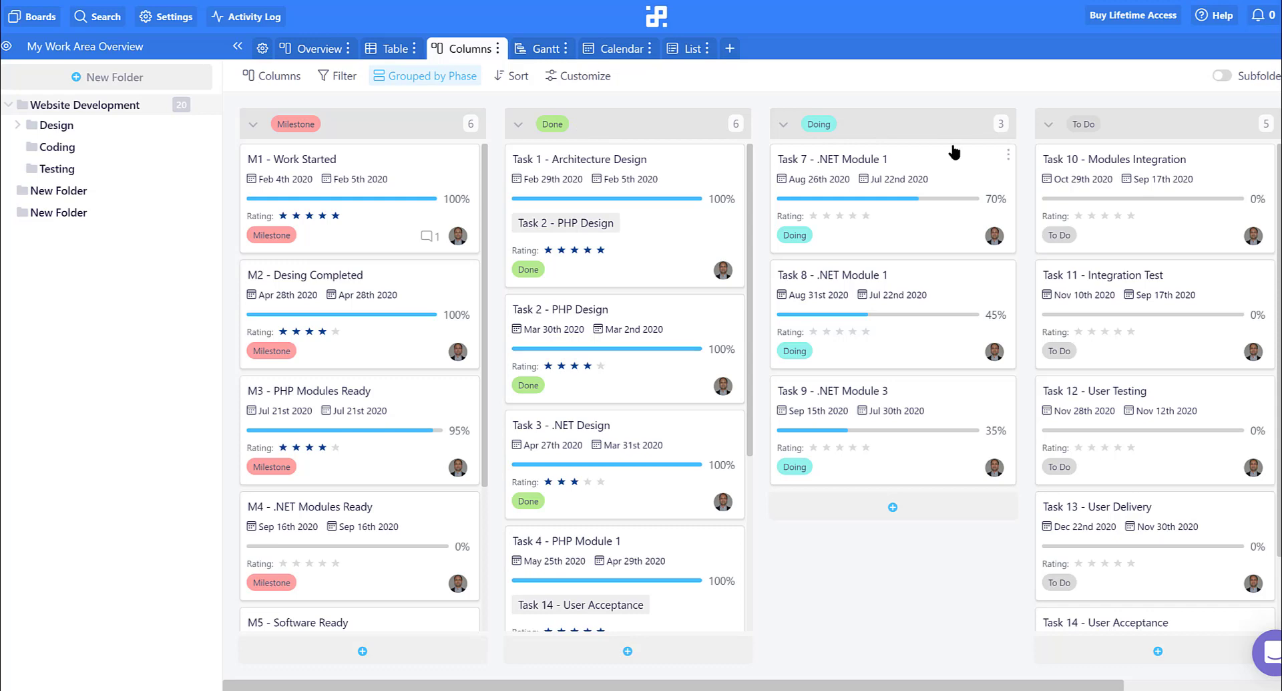
pyautogui.moveTo(1071, 126); pyautogui.dragTo(300, 127)
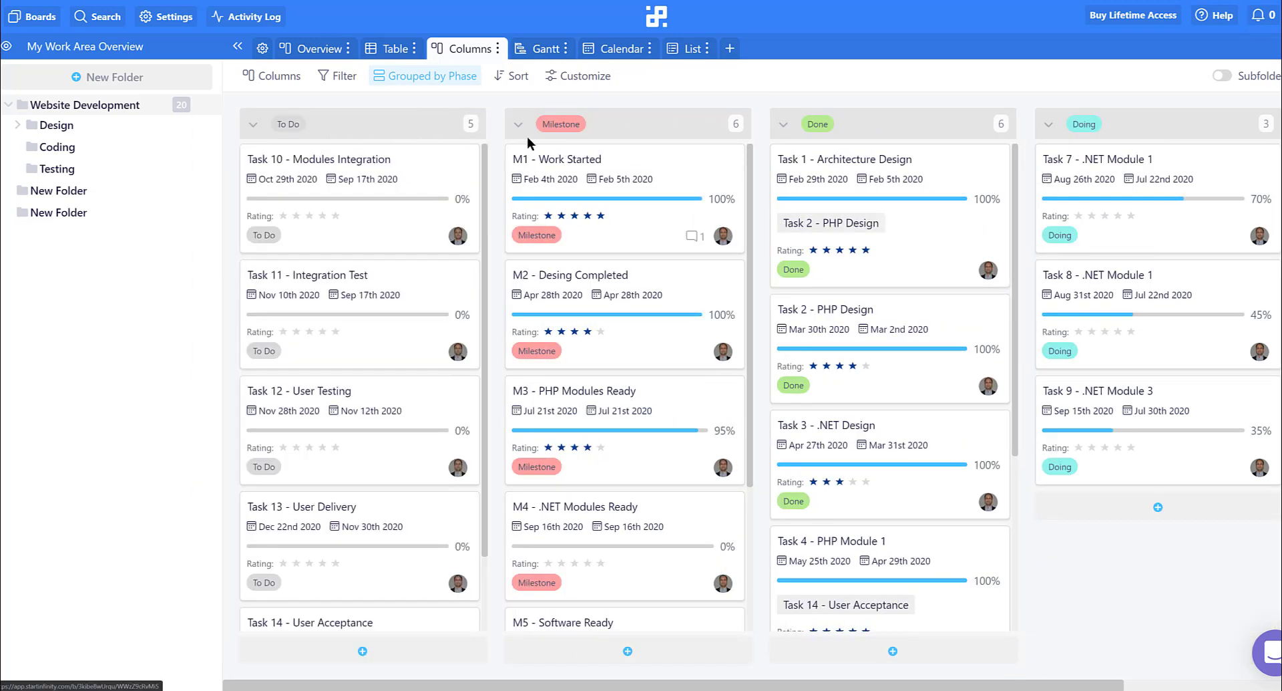
pyautogui.moveTo(1157, 126); pyautogui.dragTo(659, 136)
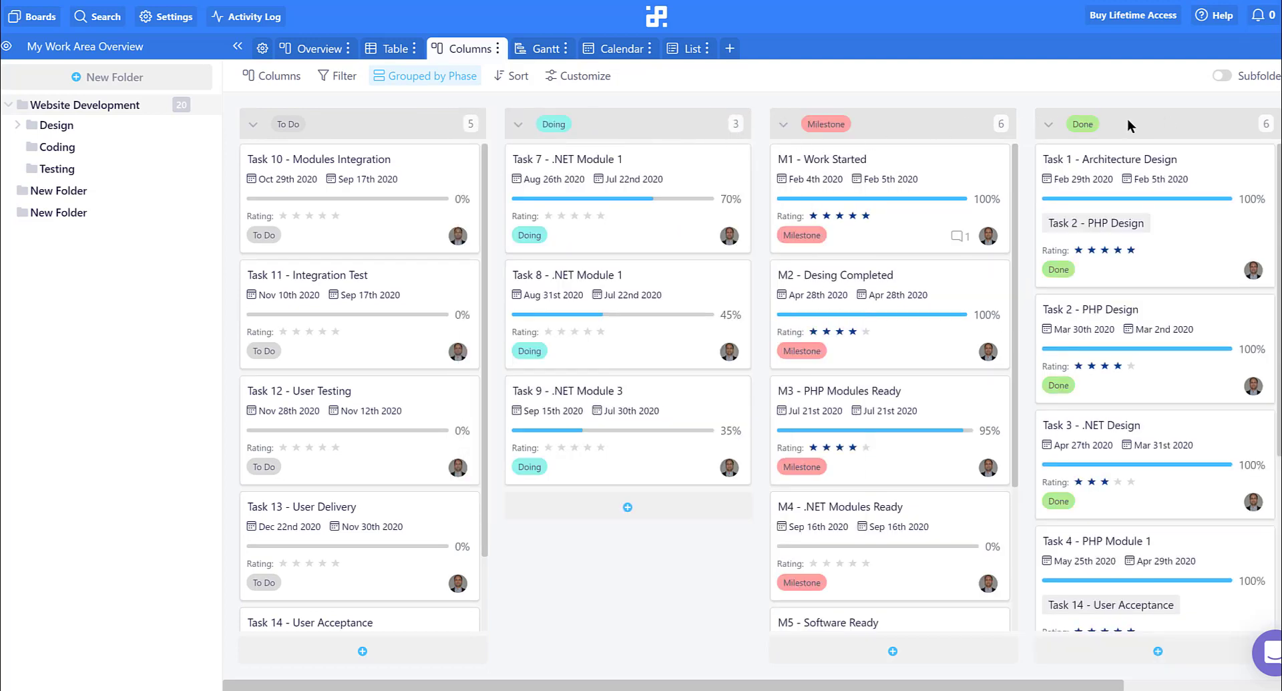
pyautogui.moveTo(1046, 124); pyautogui.dragTo(765, 128)
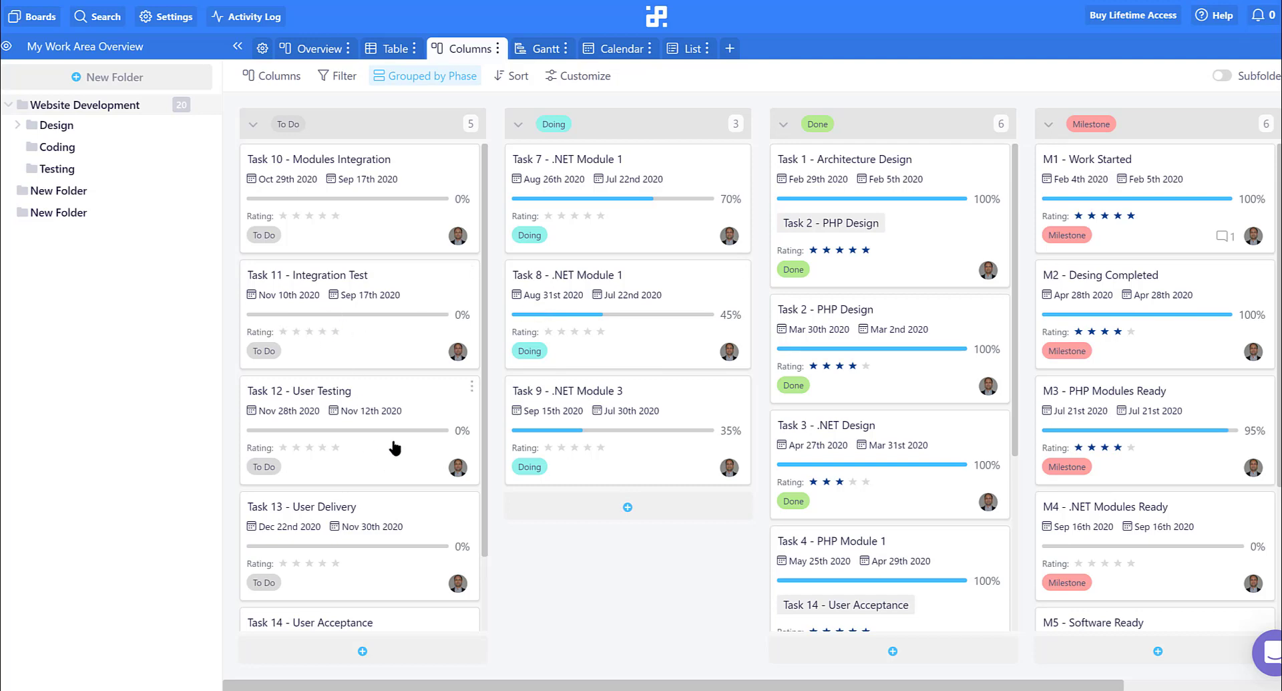
# - Set the progress of Task 9 - .NET Module 3 to 100 and its phase to Done
pyautogui.click(631, 414)
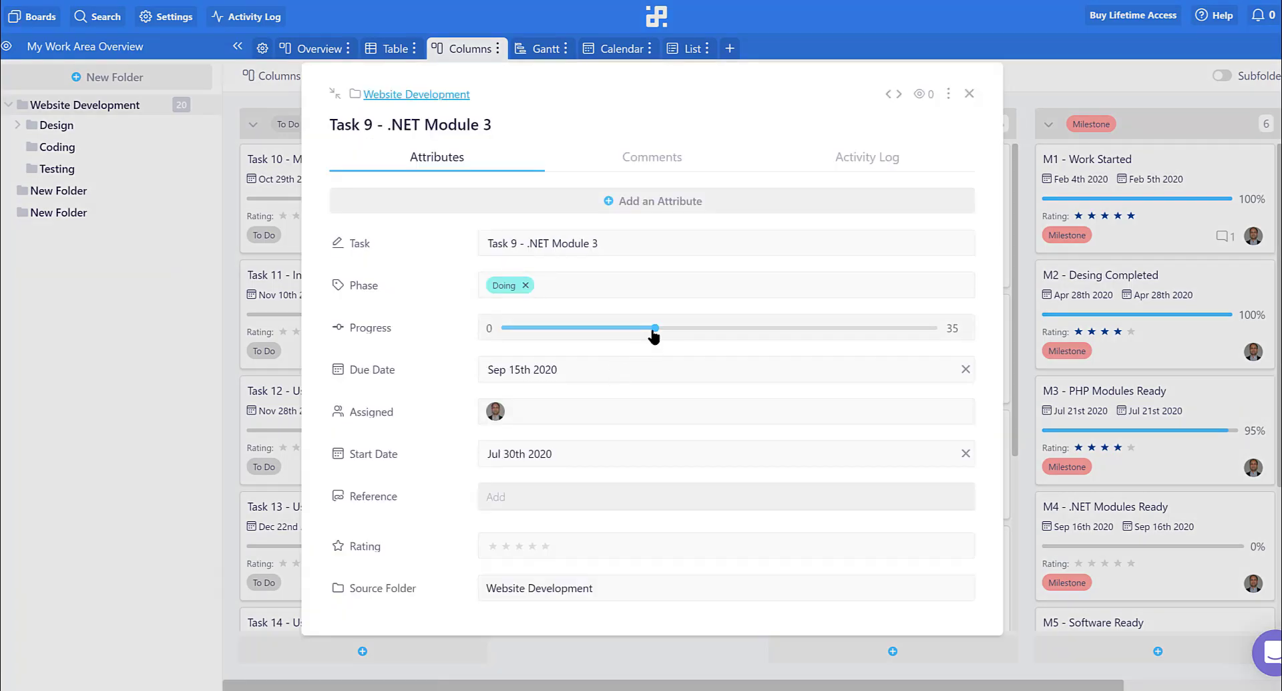
pyautogui.moveTo(655, 329); pyautogui.dragTo(956, 335)
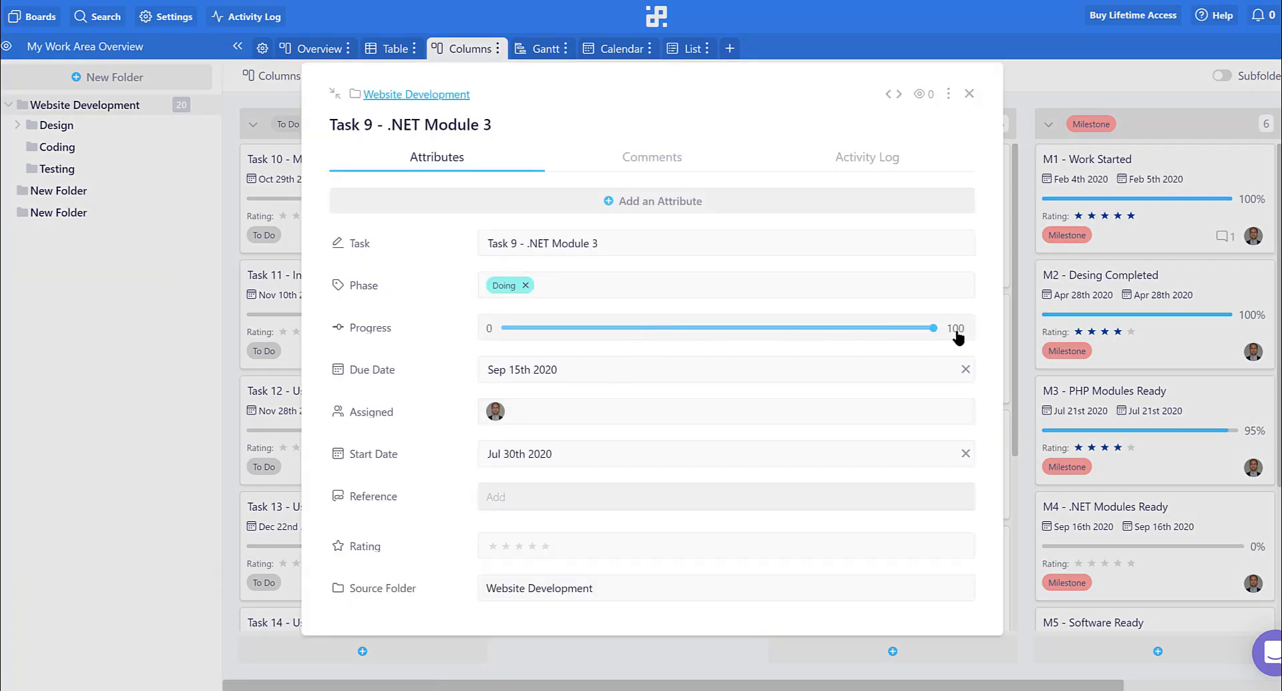
pyautogui.click(502, 287)
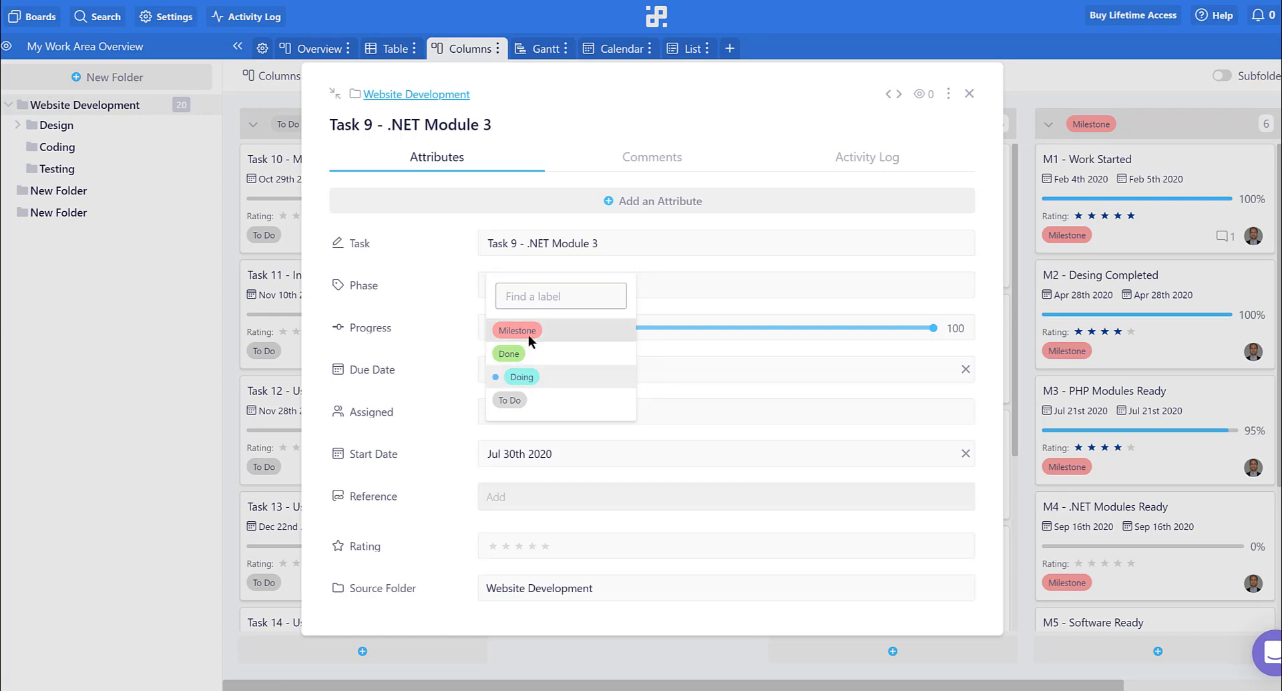
pyautogui.click(520, 351)
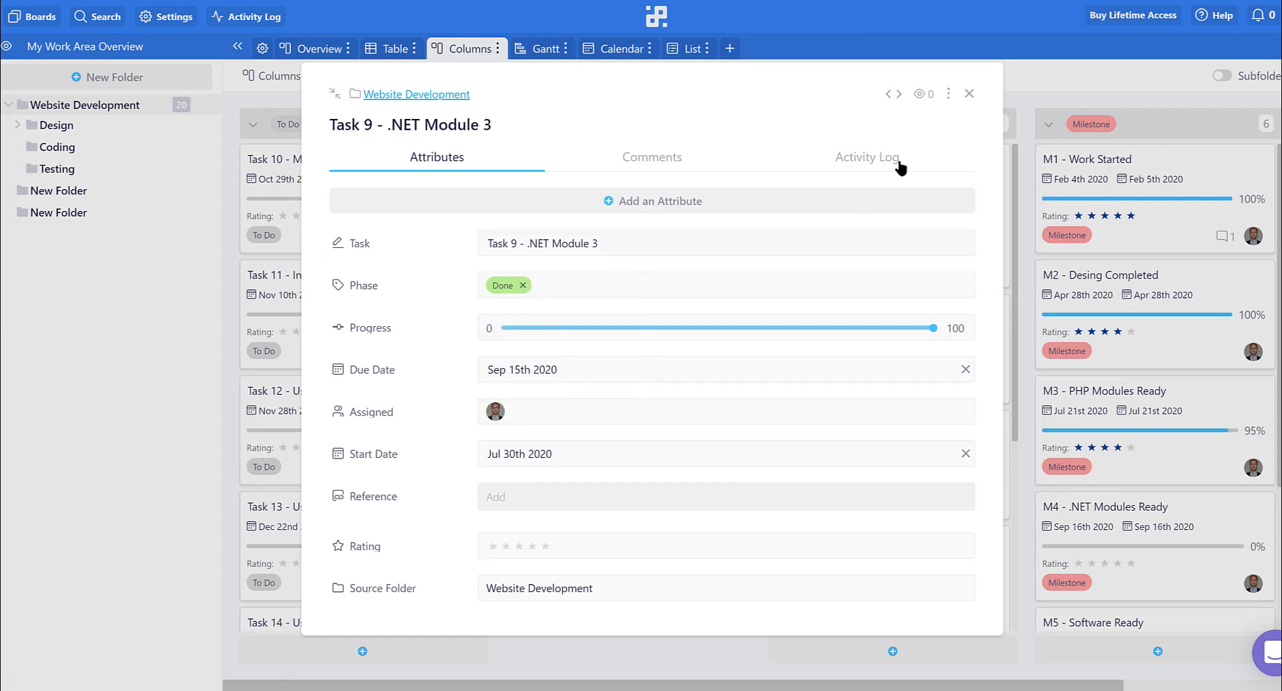
pyautogui.click(970, 94)
pyautogui.scroll(-5, 856, 556)
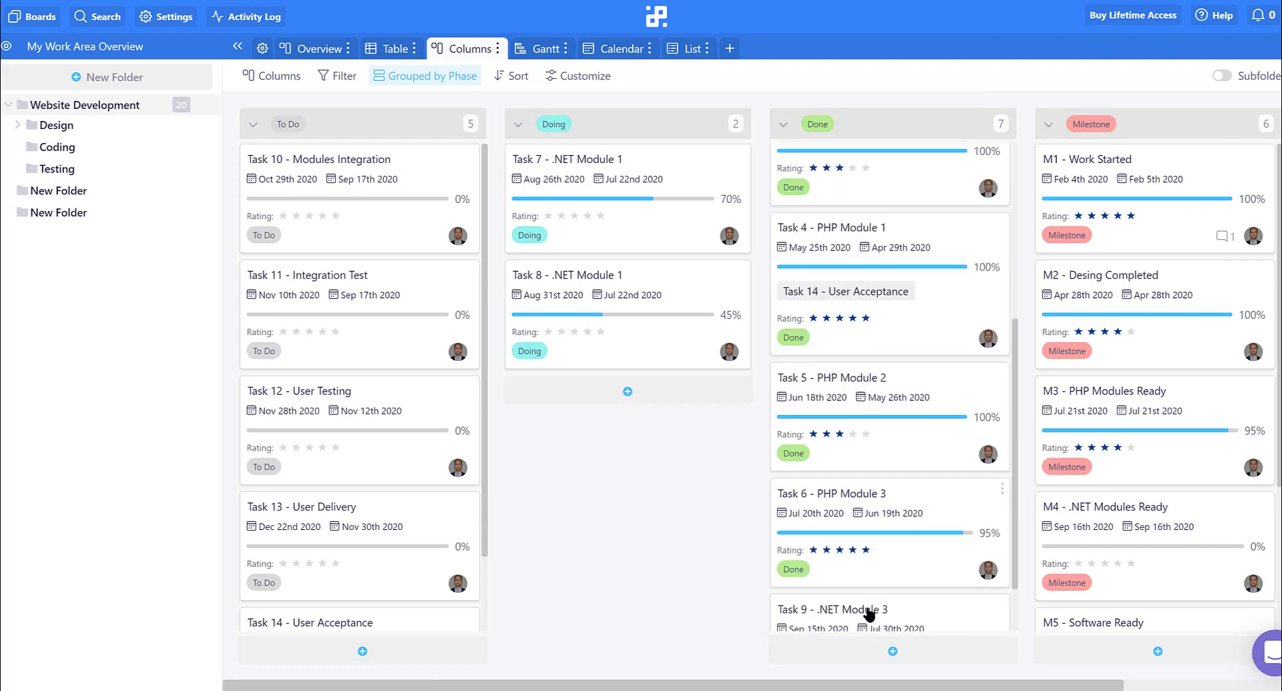
# - Move the Task 4 - PHP Module 1 card from Done to Doing and back to the top of Done
pyautogui.moveTo(862, 243); pyautogui.dragTo(596, 364)
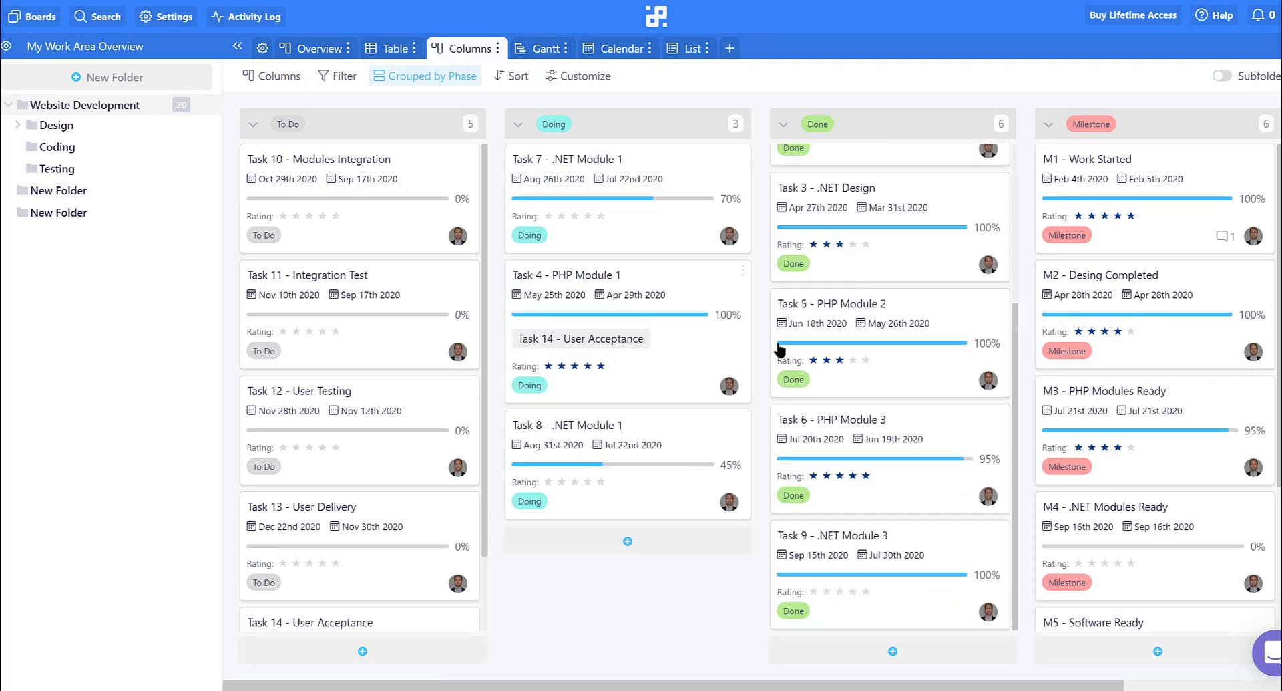
pyautogui.scroll(1, 885, 322)
pyautogui.scroll(4, 889, 300)
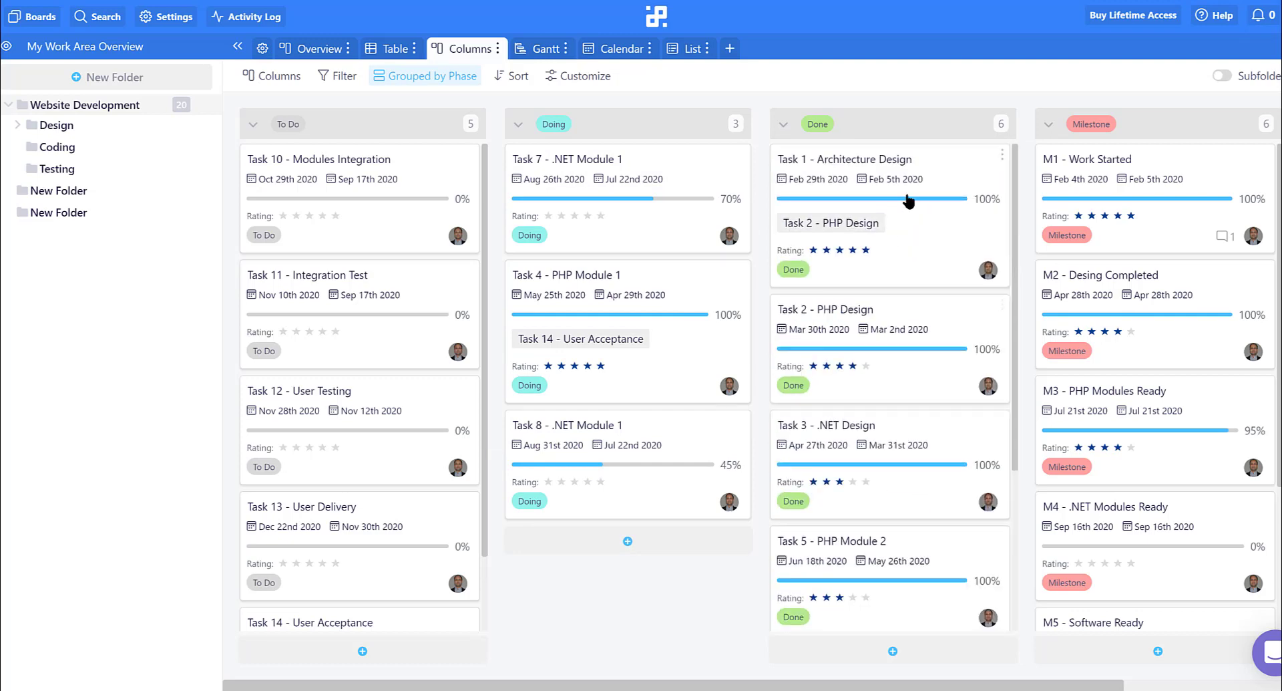
pyautogui.moveTo(573, 338); pyautogui.dragTo(828, 214)
# - Move the Task 9 - .NET Module 3 card from Done back to the end of Doing
pyautogui.scroll(-6, 850, 497)
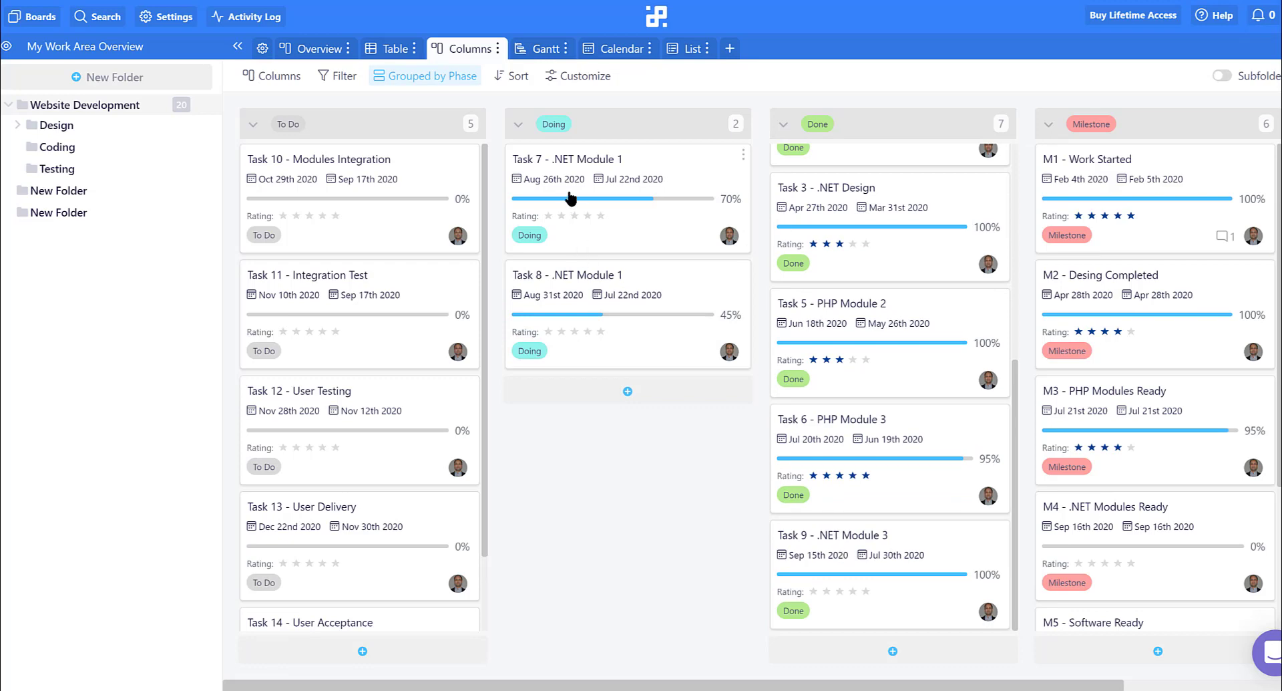
pyautogui.moveTo(858, 541); pyautogui.dragTo(599, 398)
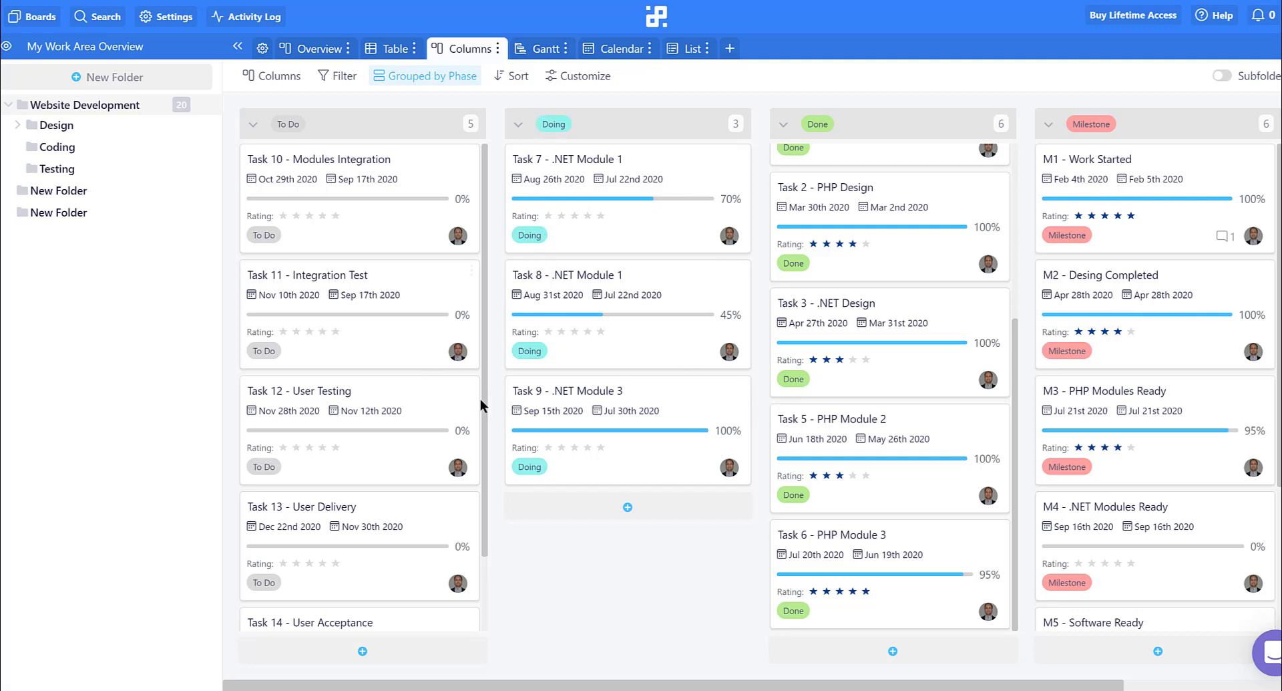
# - In the Table view, reference Task 13 - User Delivery in Task 2 - PHP Design and set the Task 6 and M3 progress to 100
pyautogui.click(391, 51)
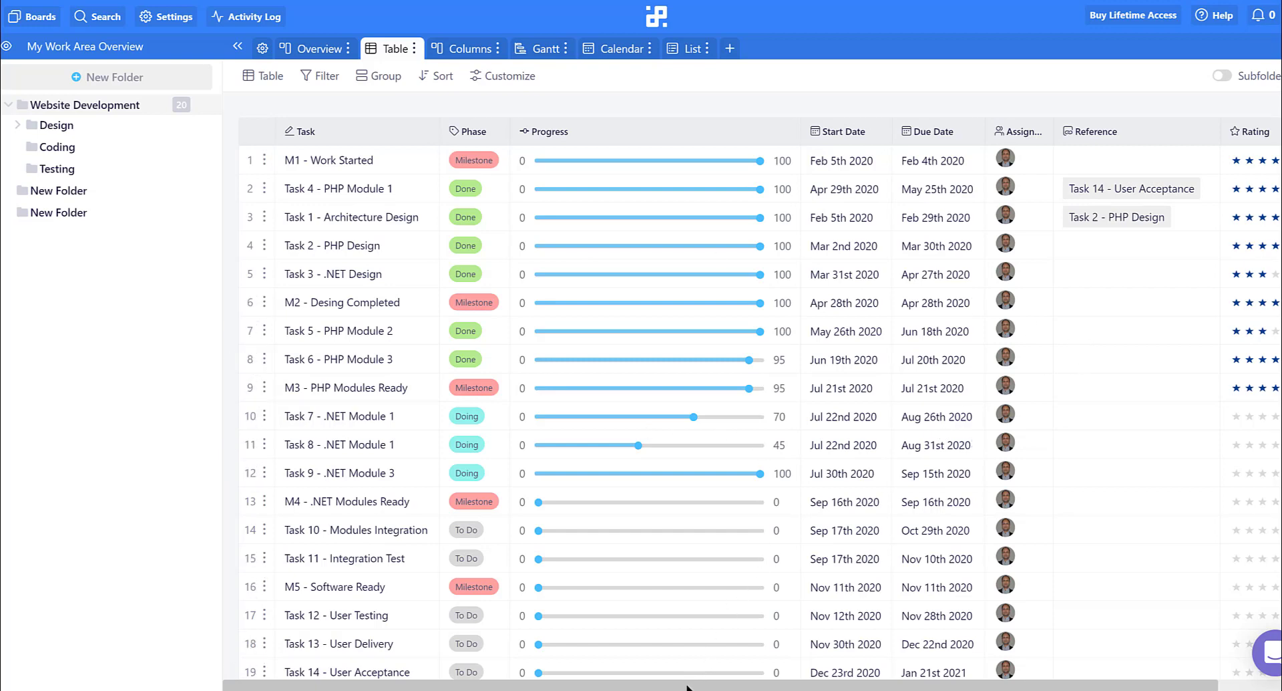
pyautogui.moveTo(688, 686); pyautogui.dragTo(772, 686)
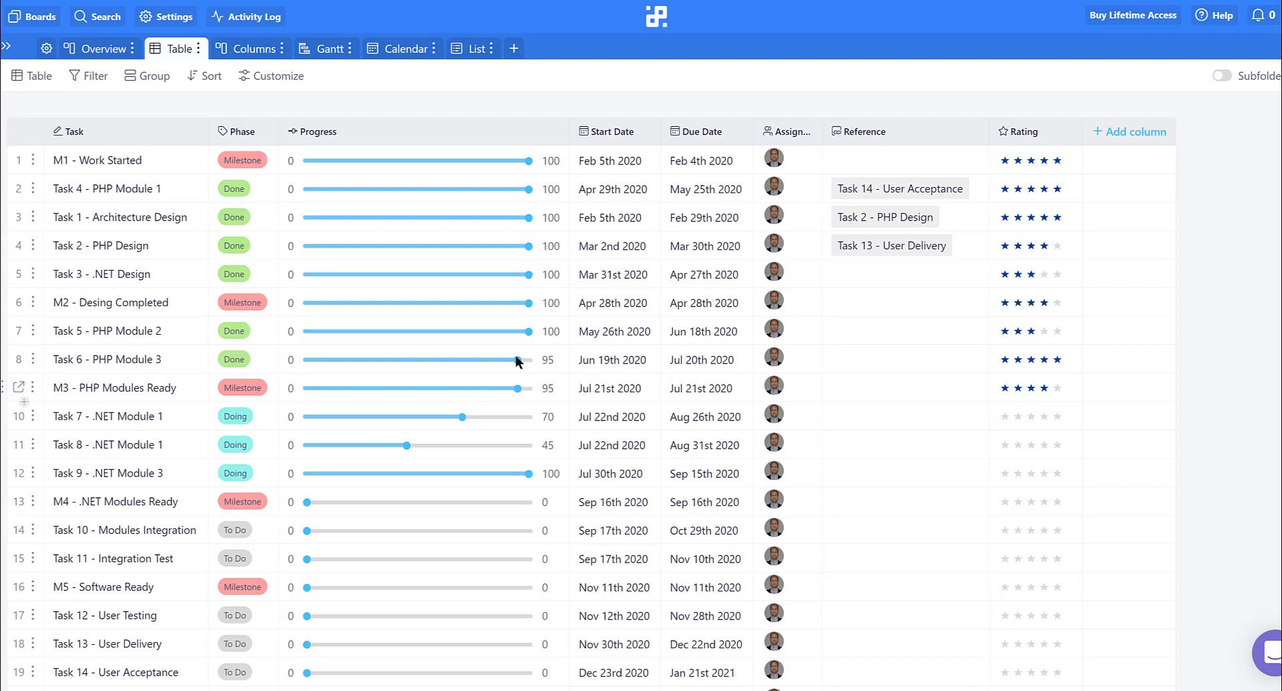
pyautogui.moveTo(522, 365); pyautogui.dragTo(545, 396)
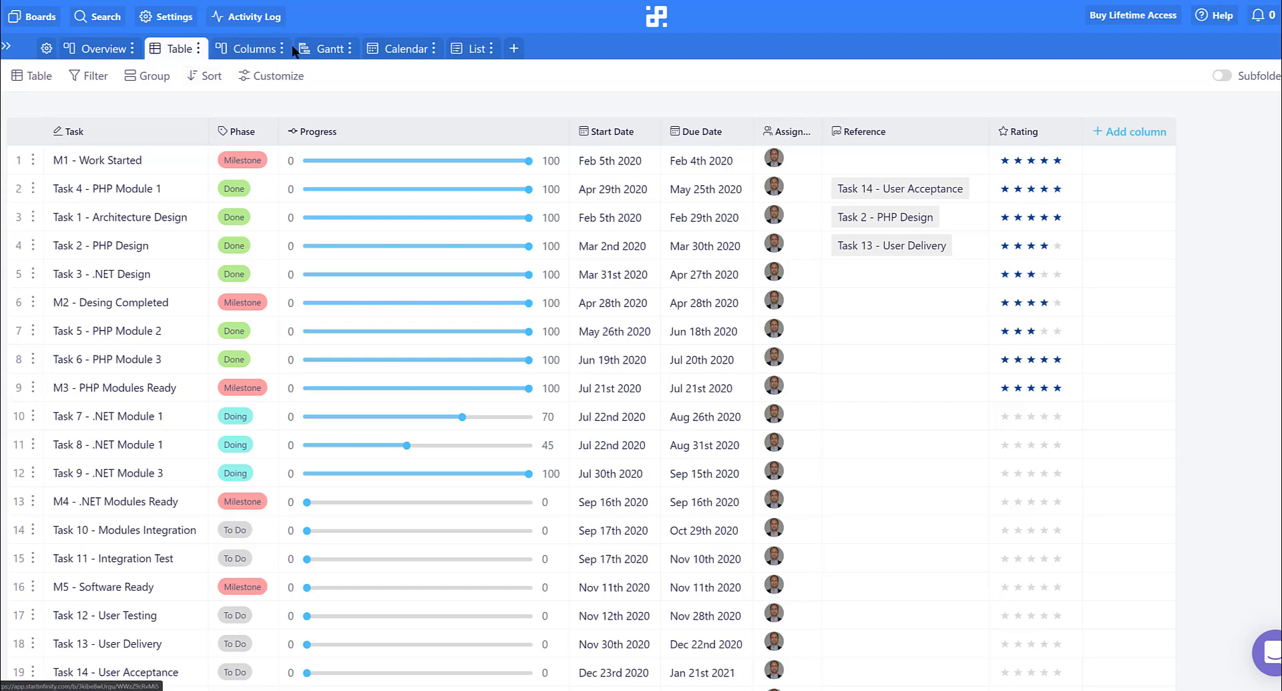
# - Group the Website Development table by Phase and look through the resulting groups
pyautogui.click(153, 79)
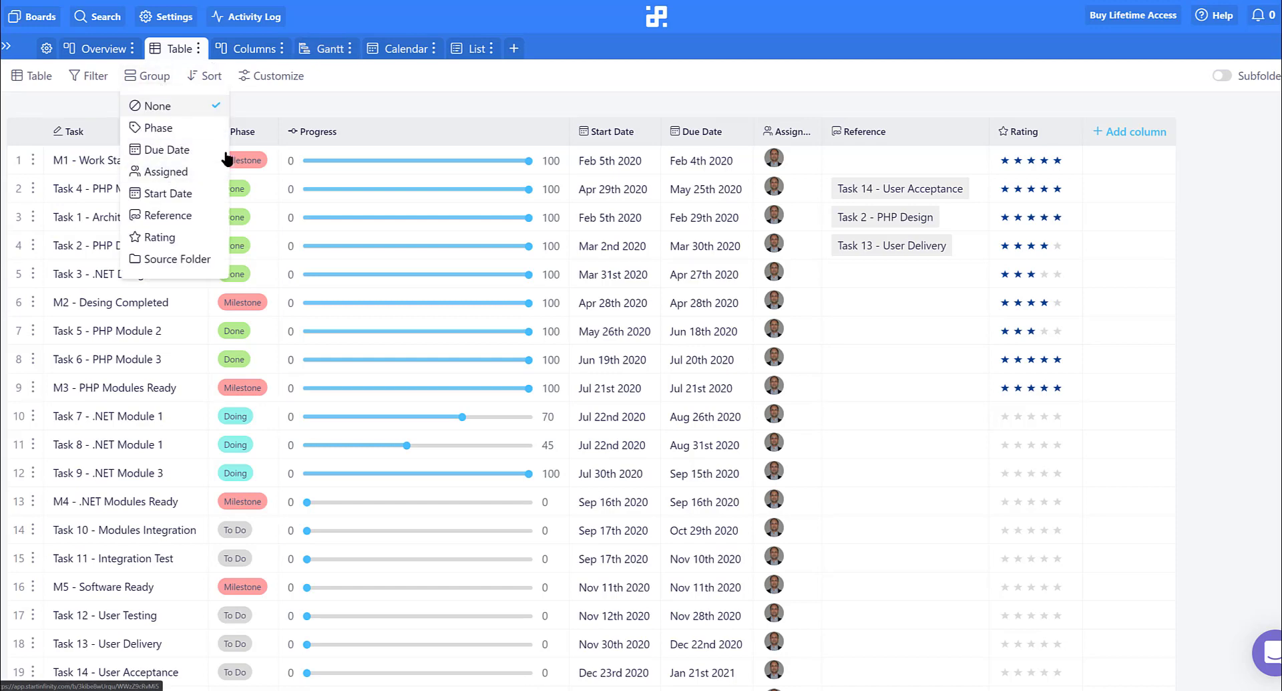
pyautogui.click(173, 129)
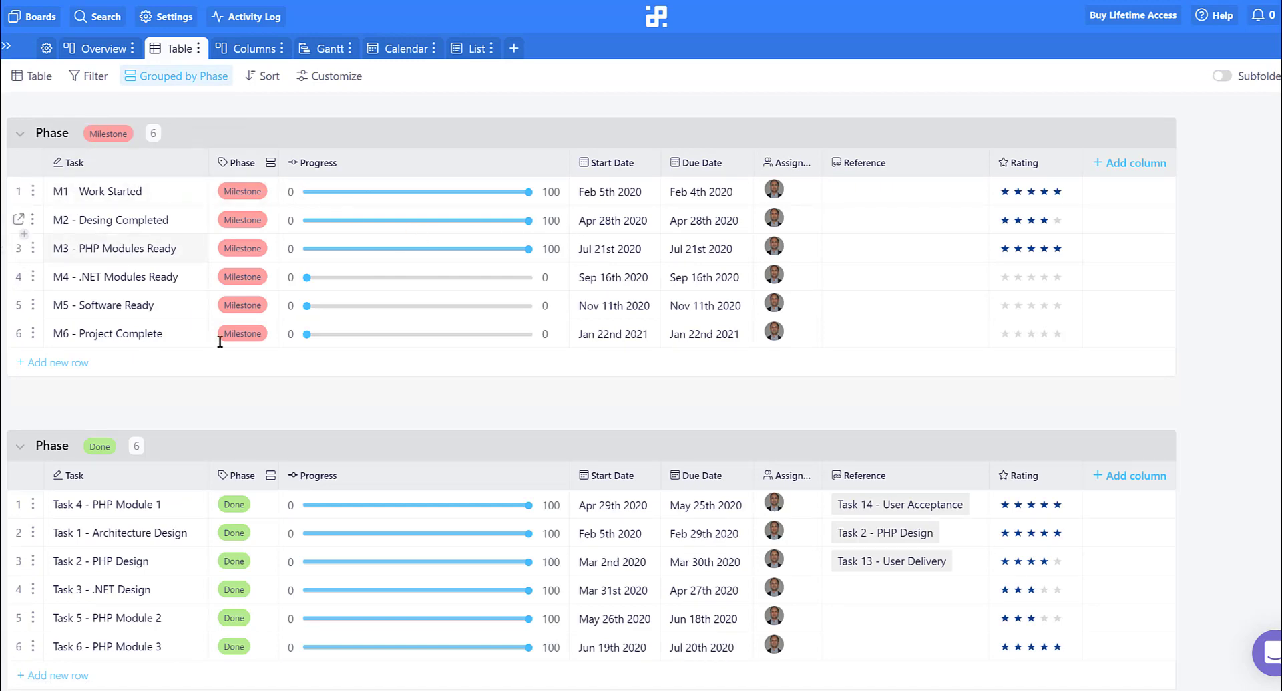
pyautogui.scroll(-6, 223, 358)
pyautogui.scroll(5, 138, 343)
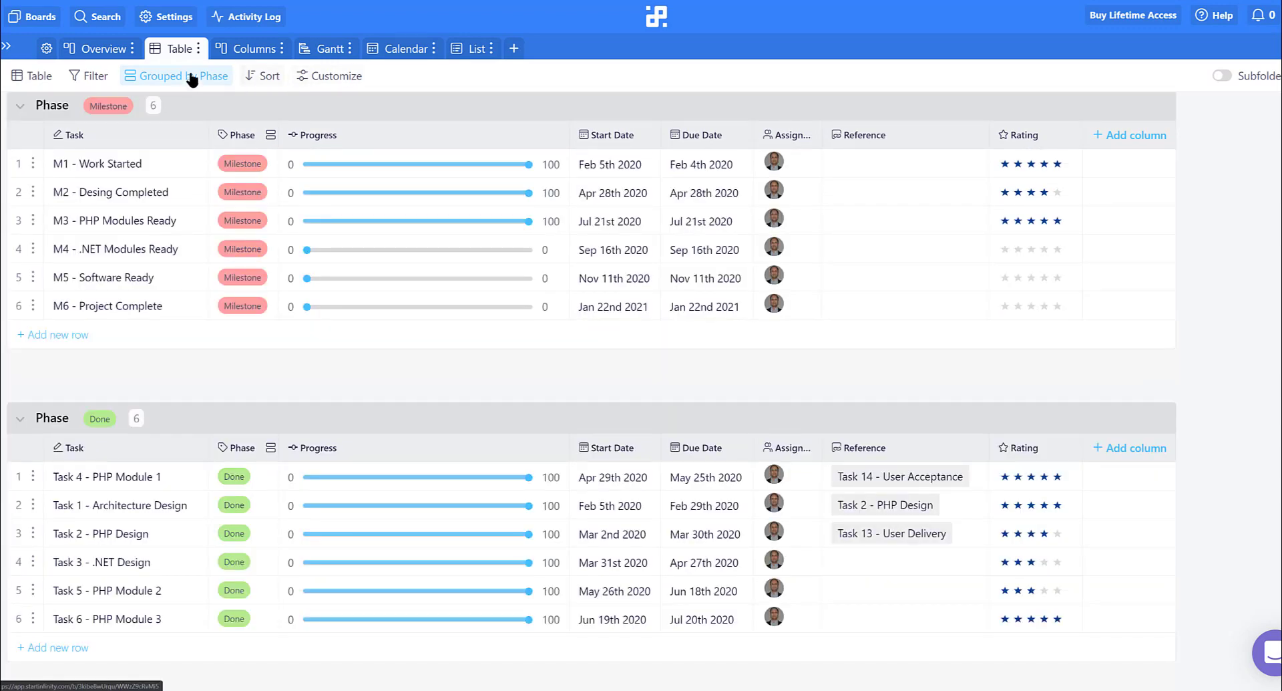
# - Remove the Phase grouping from the Website Development table and sort its rows by Rating from 1 to 9
pyautogui.click(184, 78)
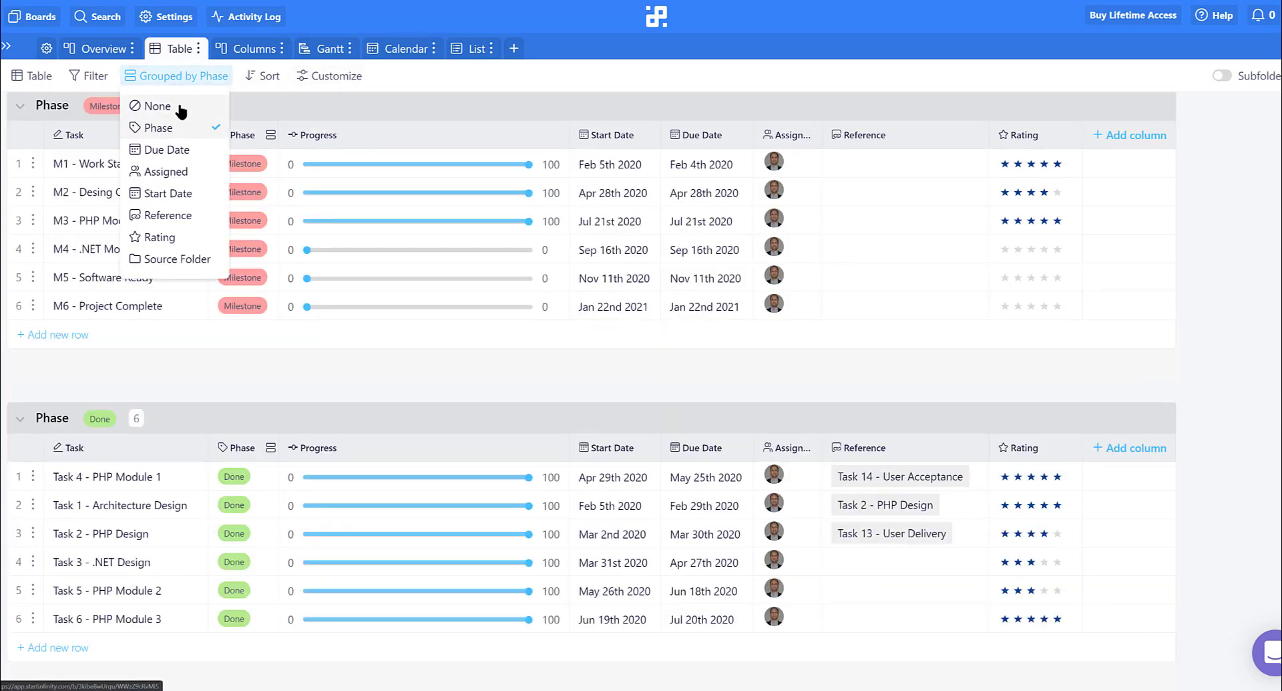
pyautogui.click(179, 106)
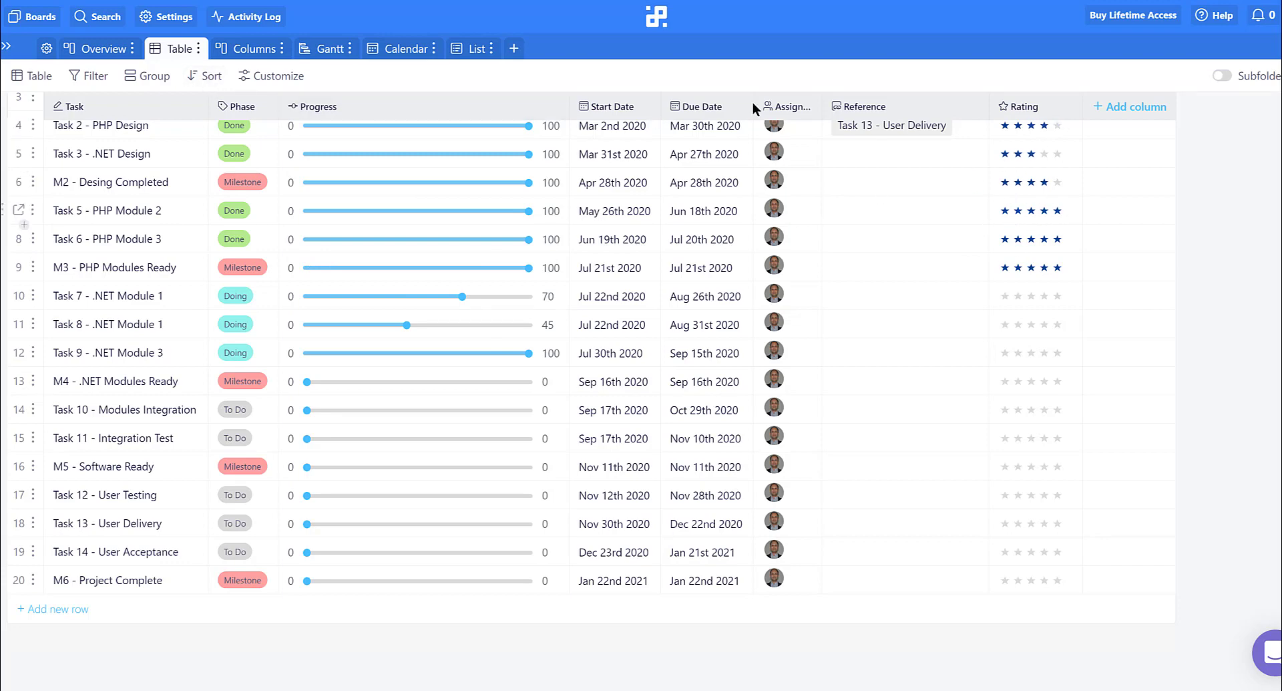
pyautogui.click(212, 78)
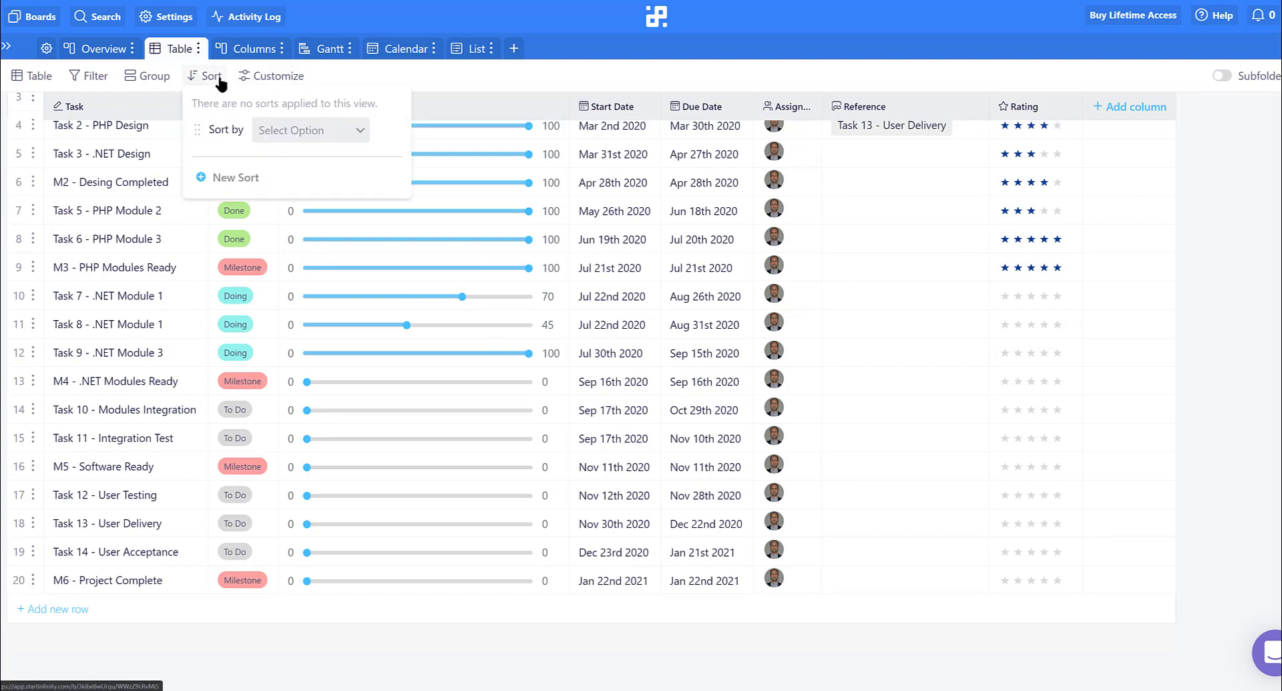
pyautogui.click(359, 131)
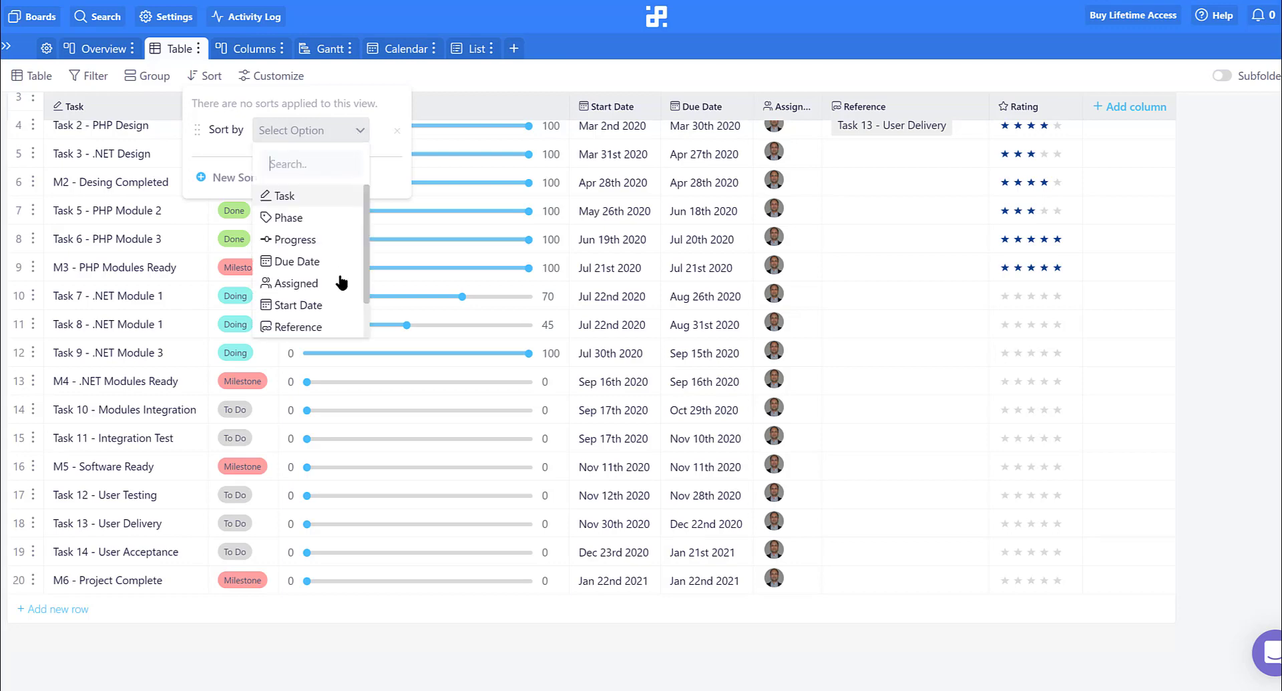
pyautogui.scroll(-3, 338, 304)
pyautogui.click(290, 305)
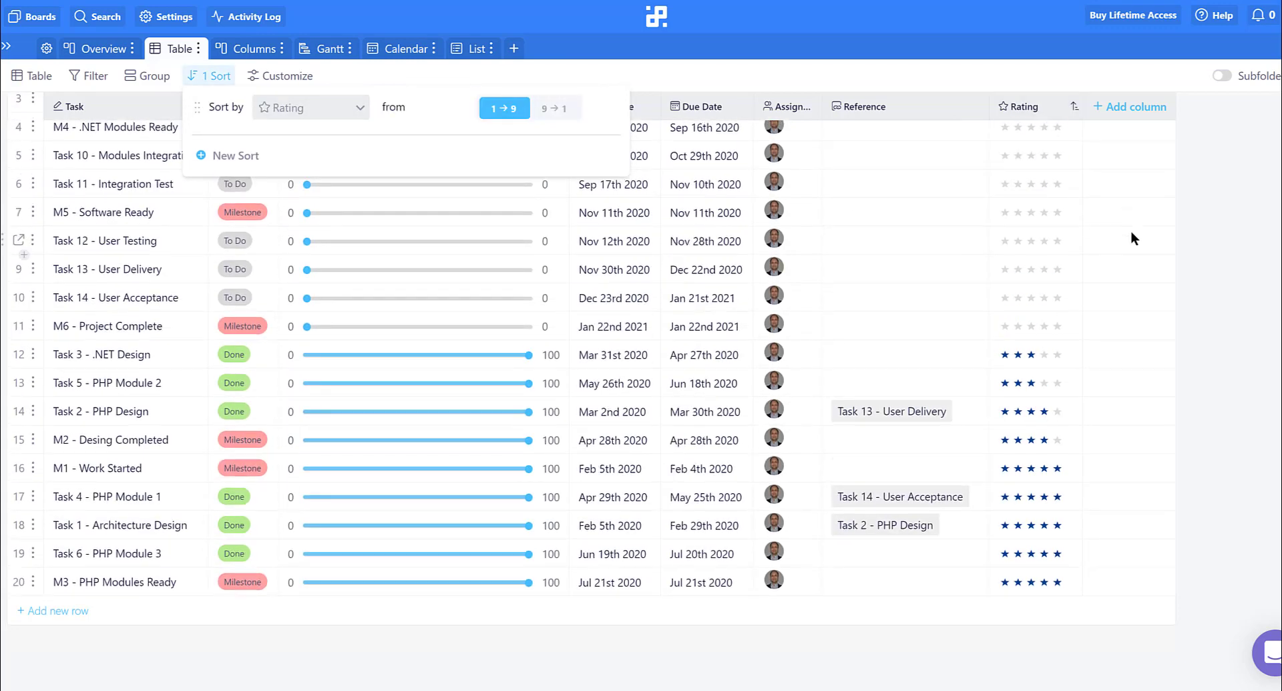
pyautogui.scroll(2, 1053, 237)
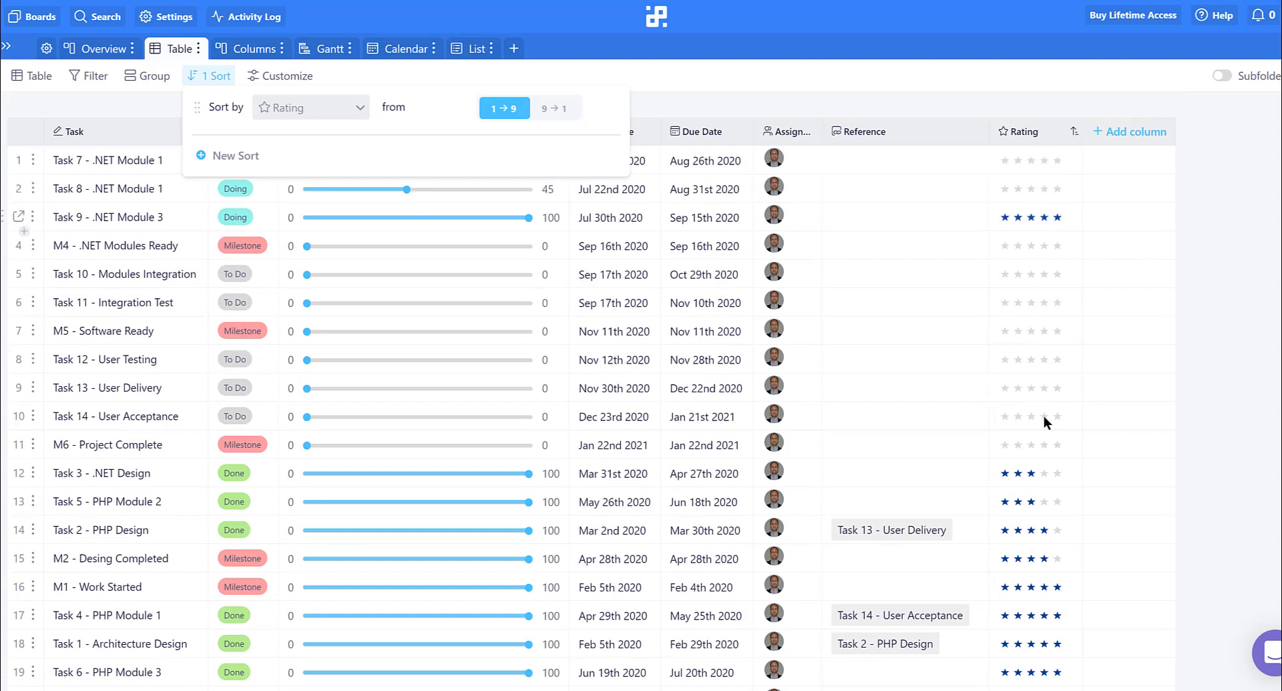
pyautogui.scroll(-2, 1054, 444)
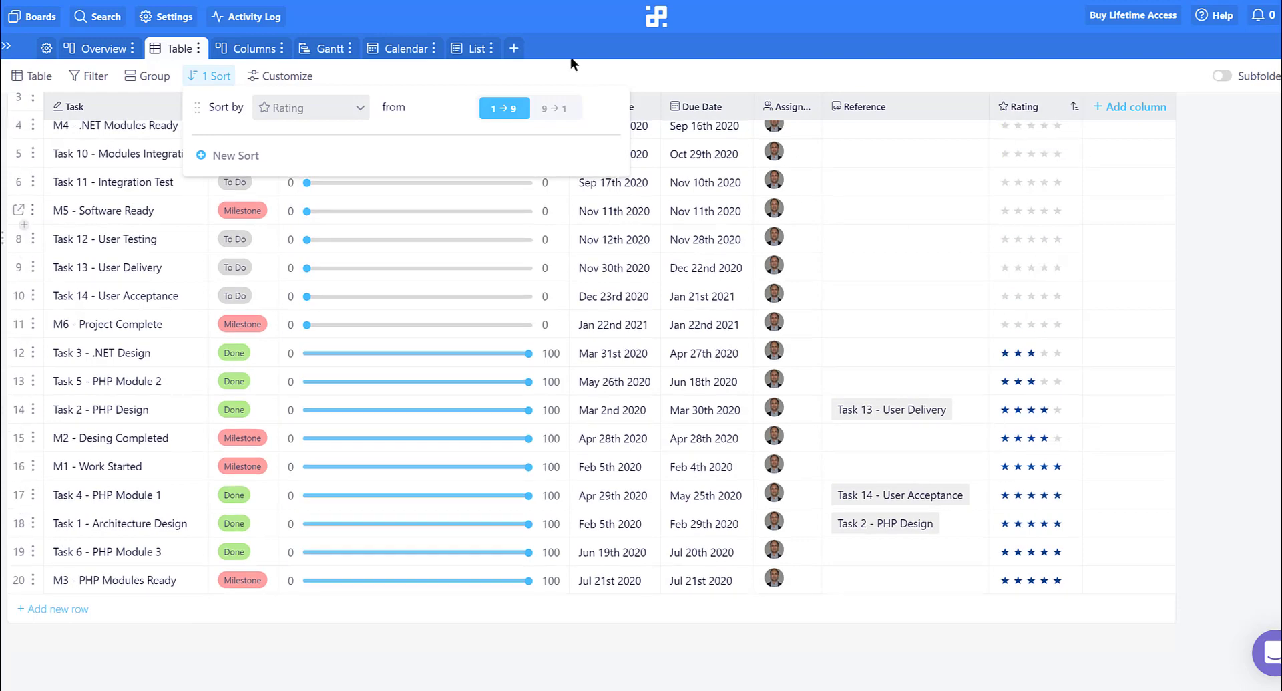
# - Reverse the table's Rating sort to run from 9 to 1 and review the reordered rows
pyautogui.click(554, 111)
pyautogui.scroll(3, 1068, 214)
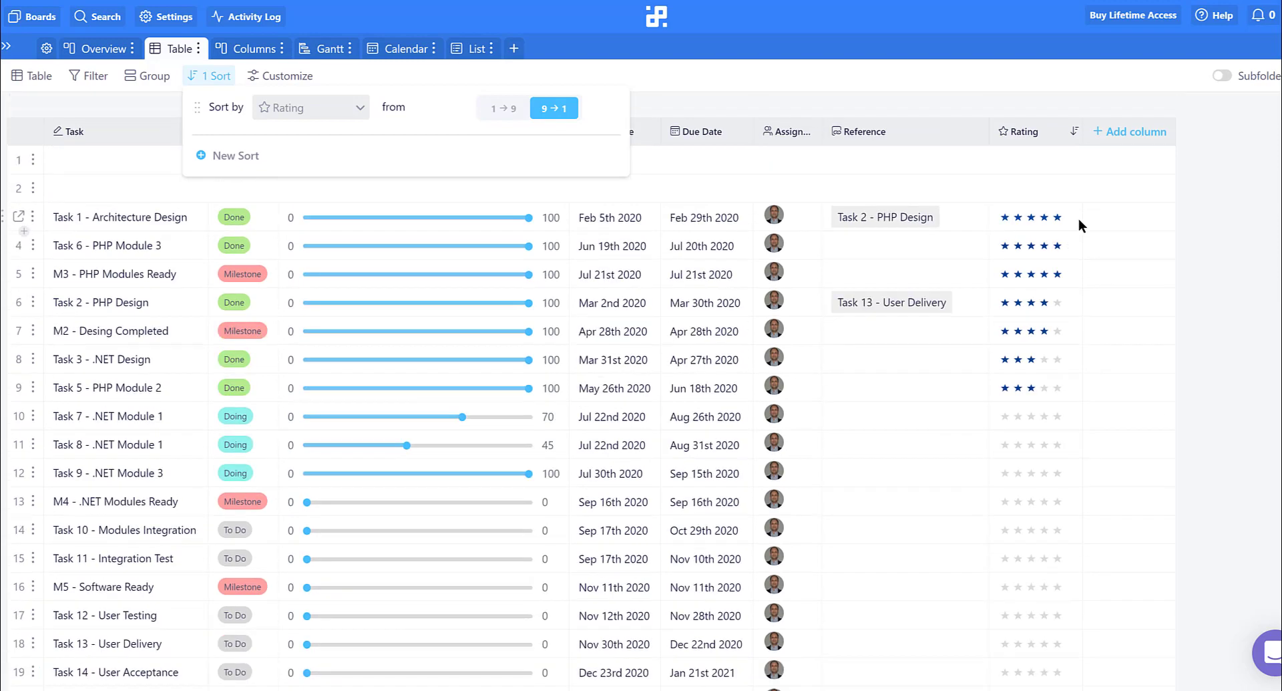
pyautogui.scroll(-3, 612, 76)
pyautogui.click(653, 81)
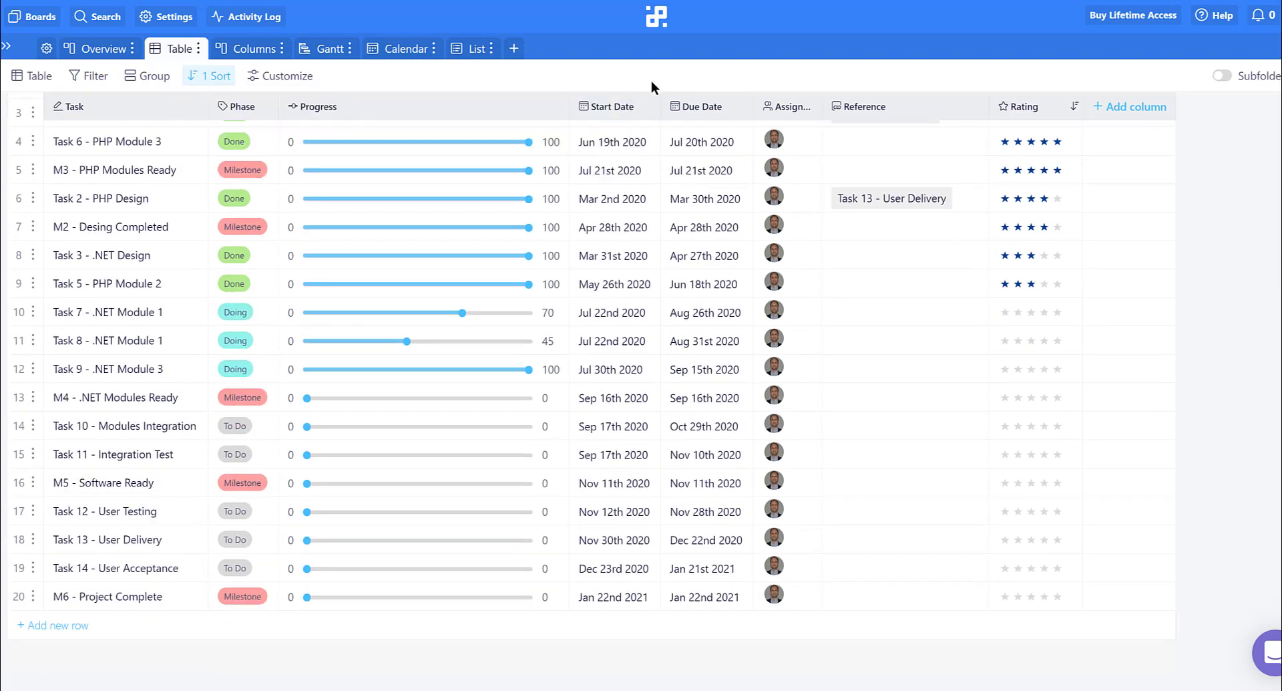
pyautogui.scroll(1, 501, 258)
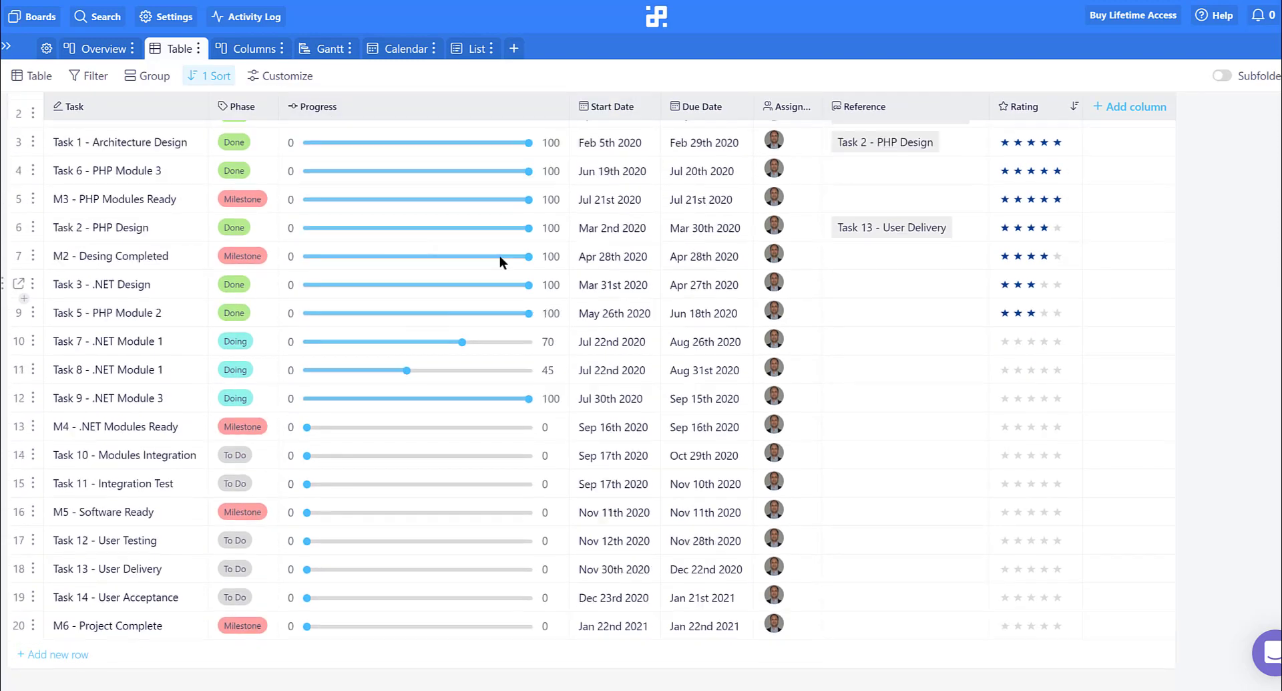
pyautogui.scroll(2, 499, 261)
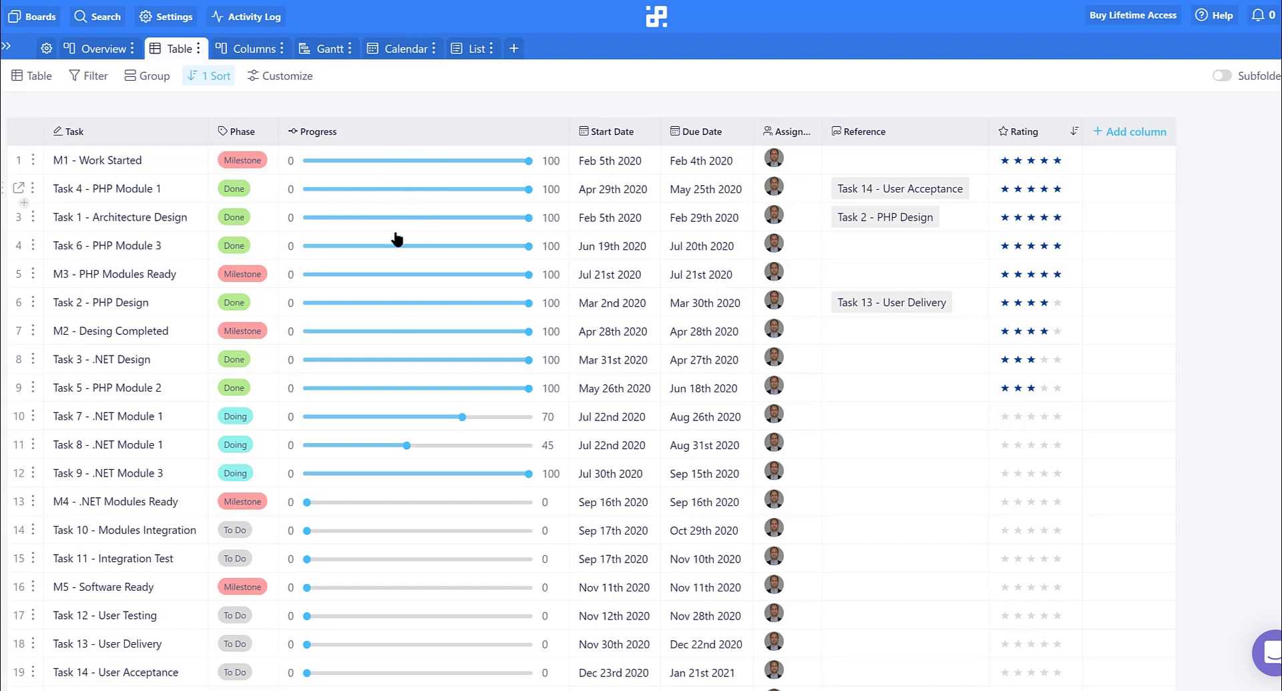
# - Look through the project's Columns, Calendar, List and Gantt views and return to the Table view
pyautogui.click(251, 50)
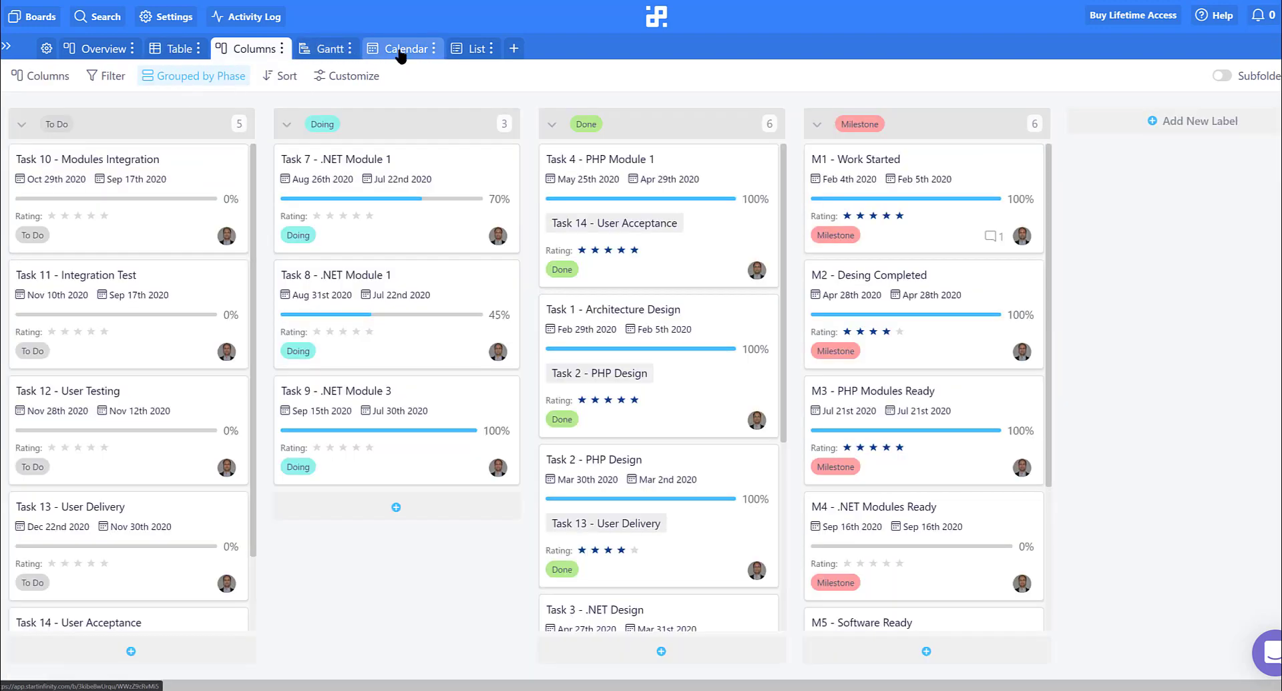
pyautogui.click(401, 51)
pyautogui.click(467, 49)
pyautogui.click(324, 49)
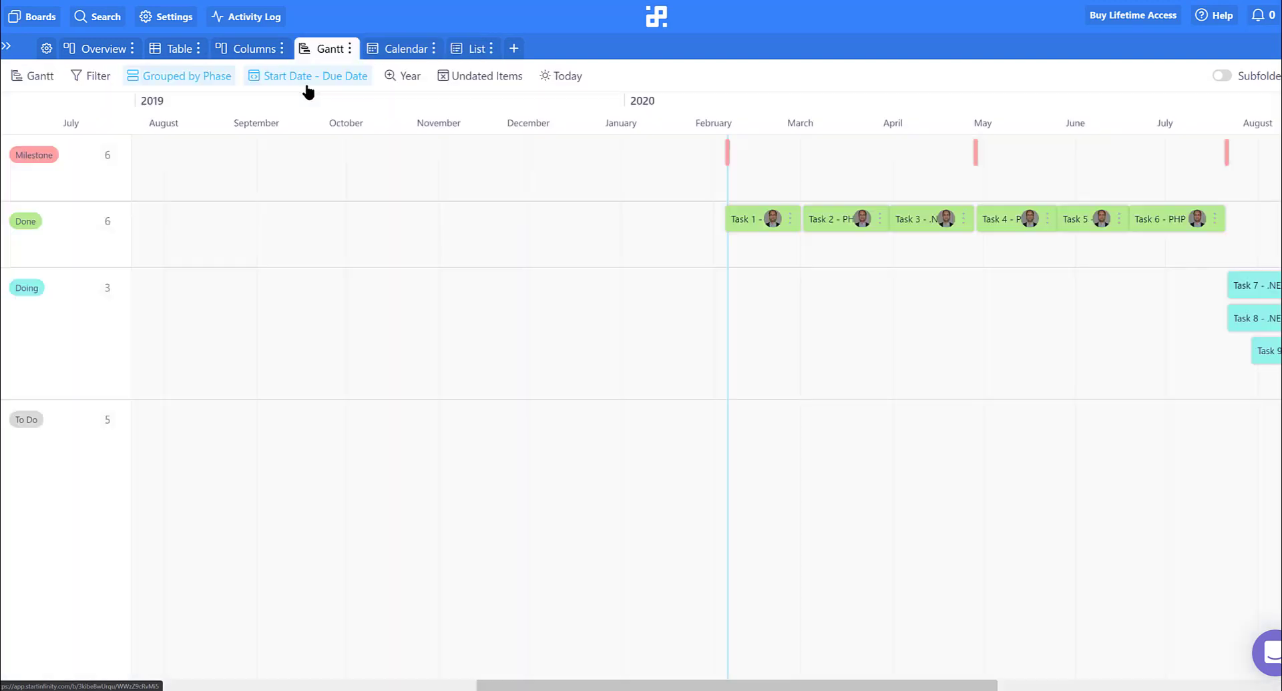
pyautogui.click(251, 50)
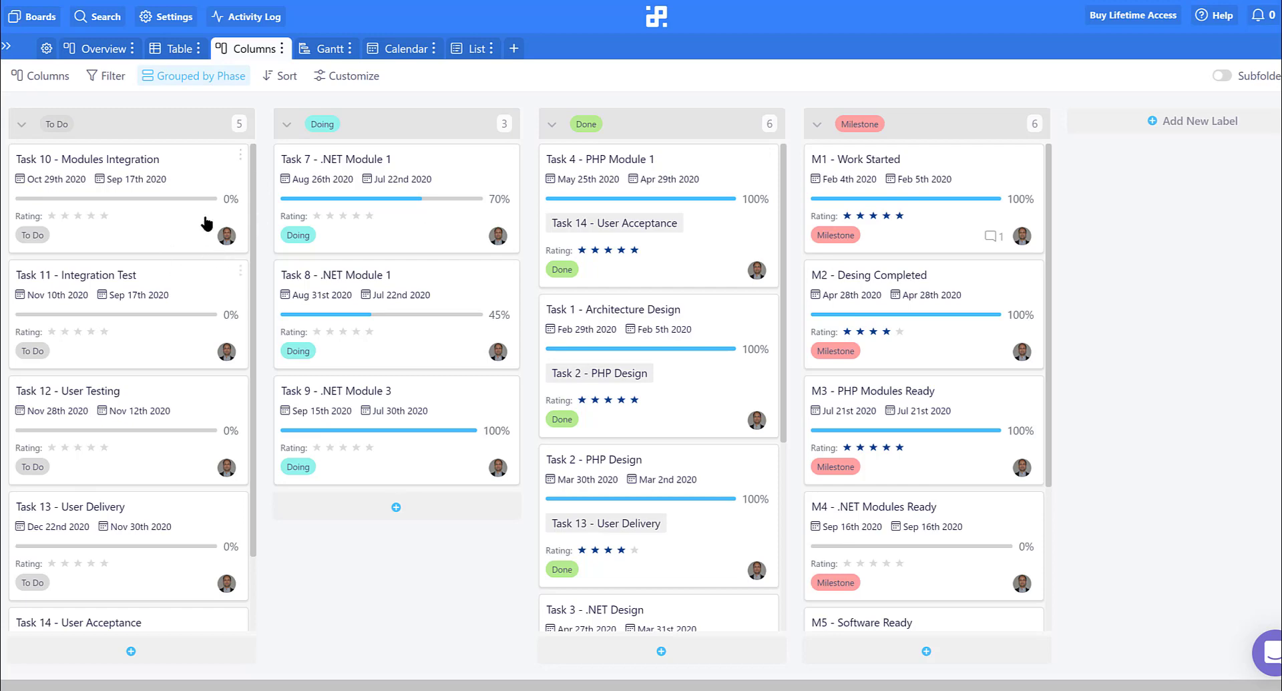
pyautogui.click(173, 49)
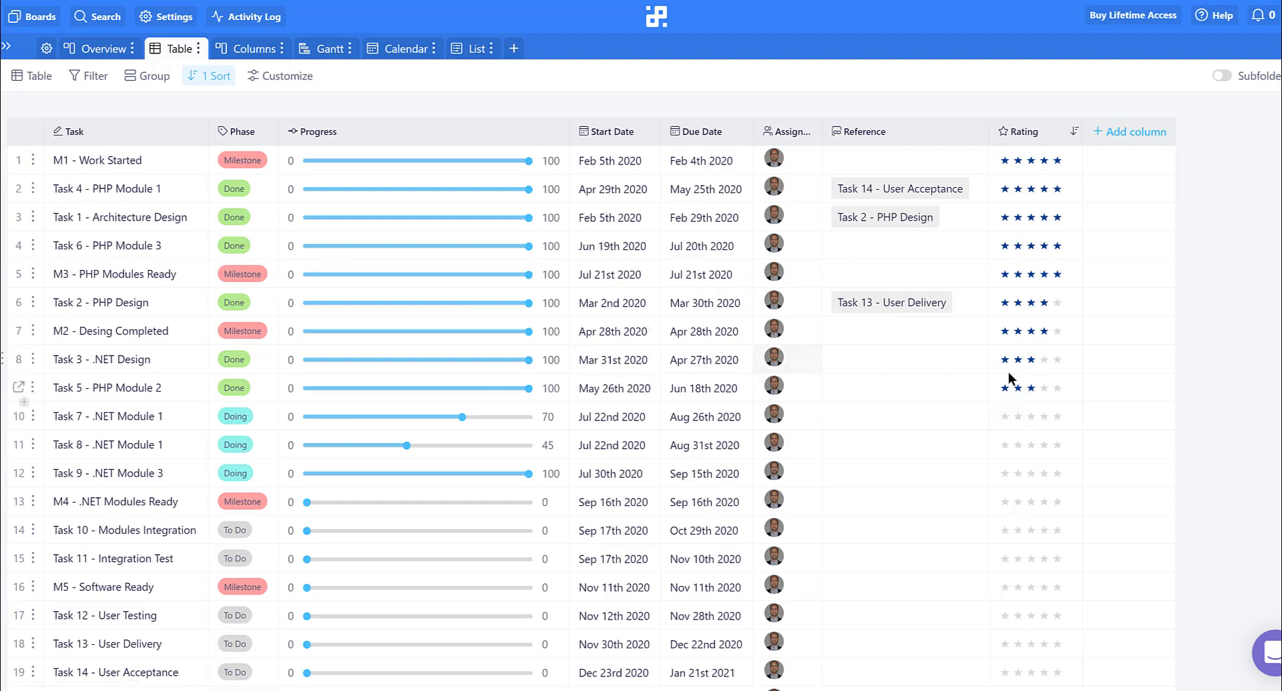
# - Examine the attribute types available for a new table column, from Date to Created By, and close the dialog without creating one
pyautogui.click(1057, 360)
pyautogui.click(1140, 138)
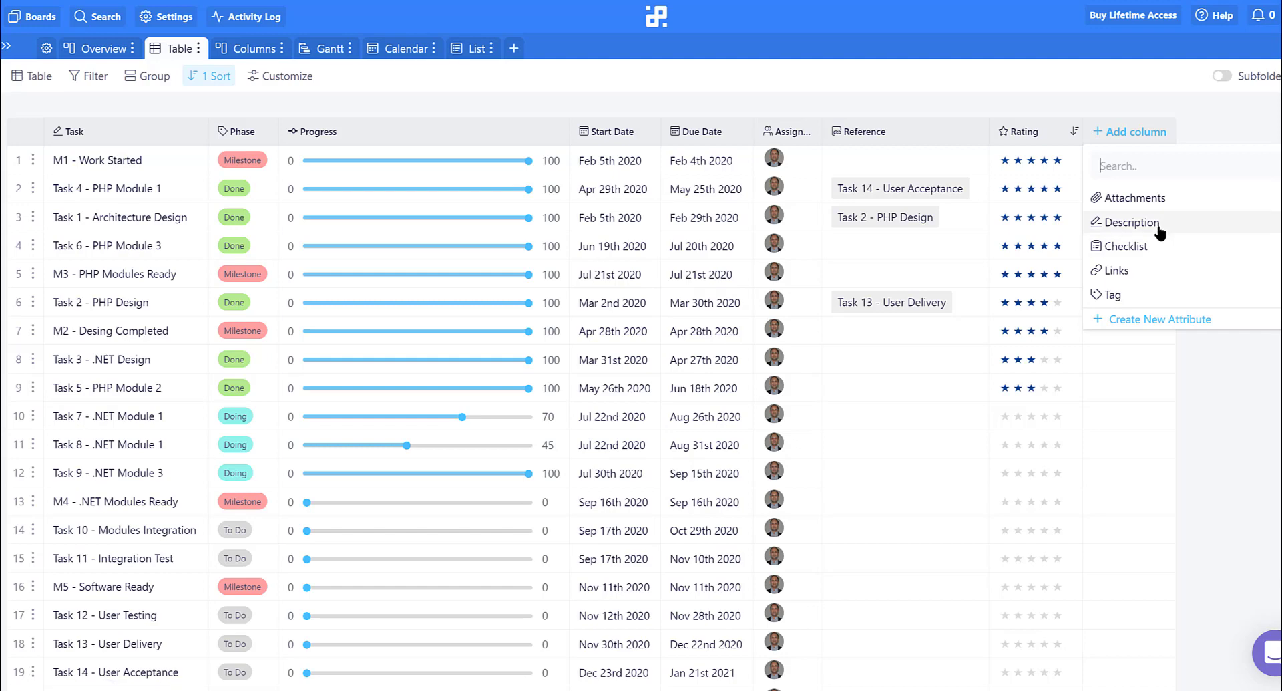
pyautogui.click(1167, 321)
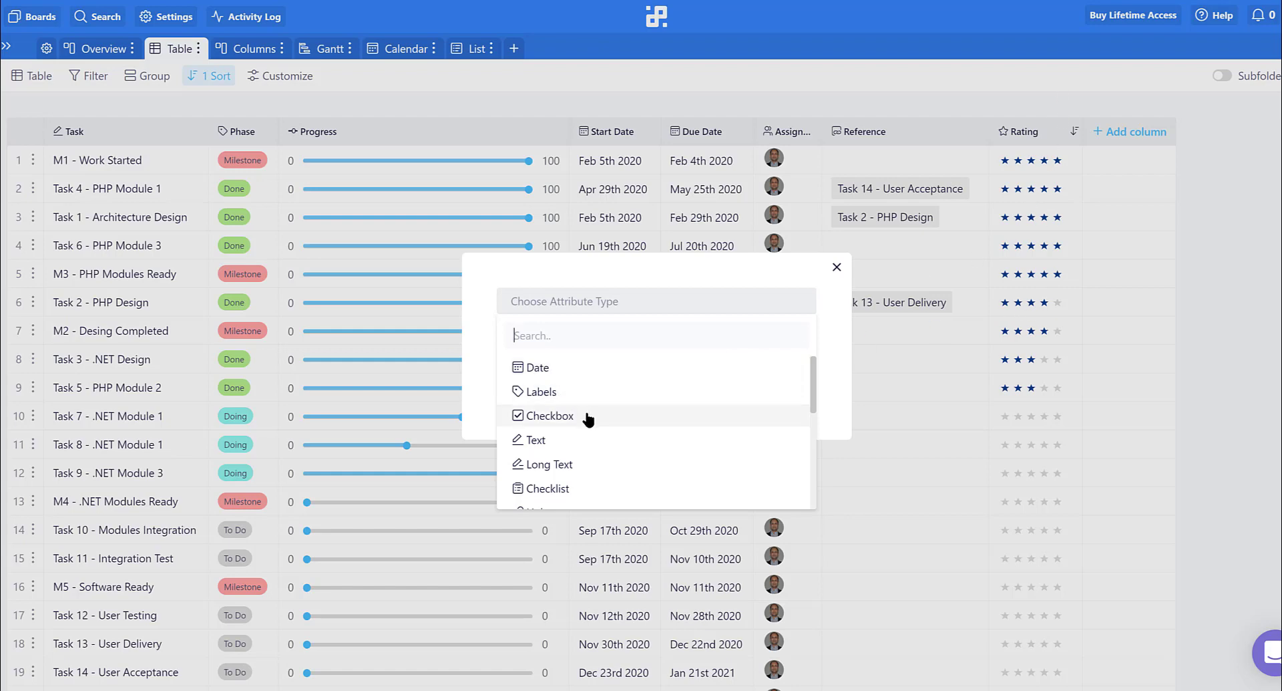
pyautogui.scroll(-2, 581, 414)
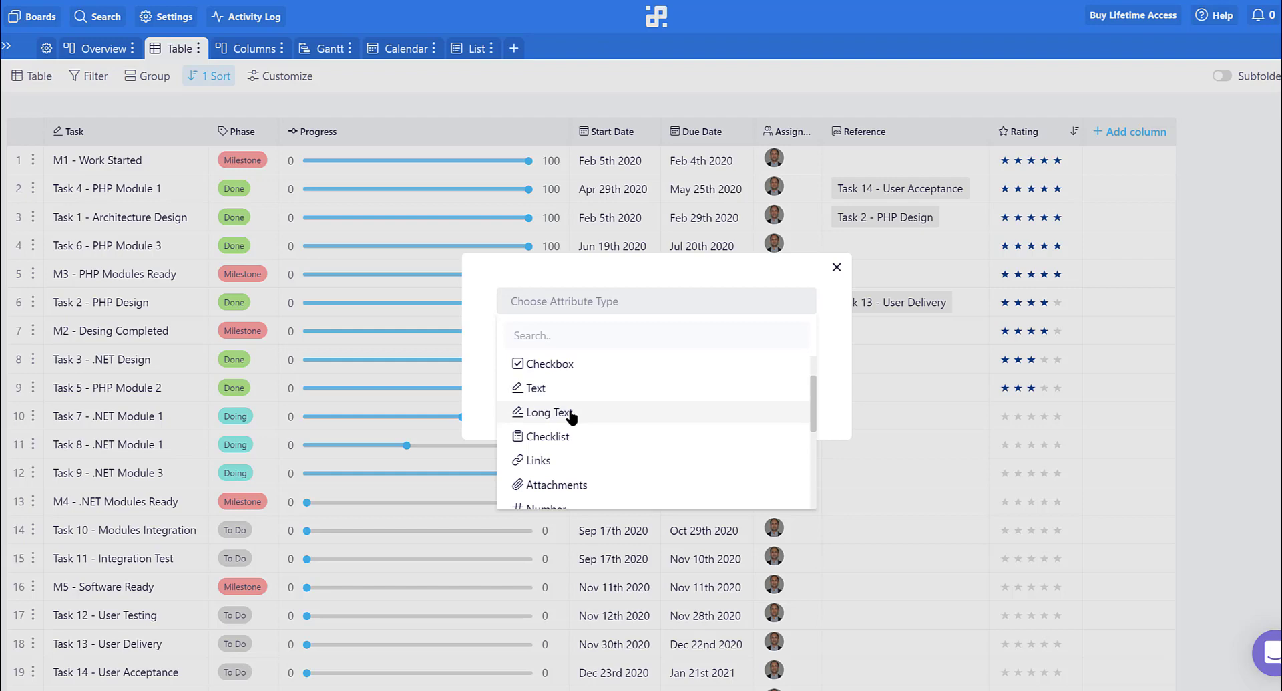
pyautogui.scroll(-2, 586, 431)
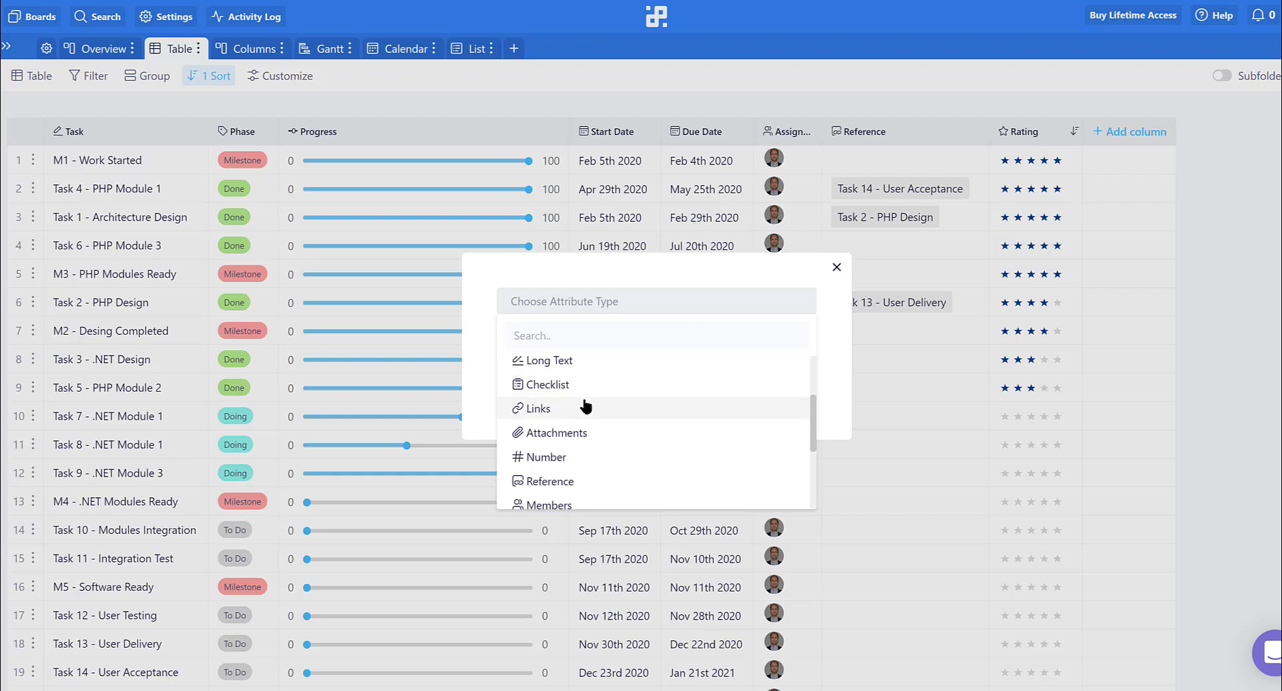
pyautogui.scroll(-2, 575, 395)
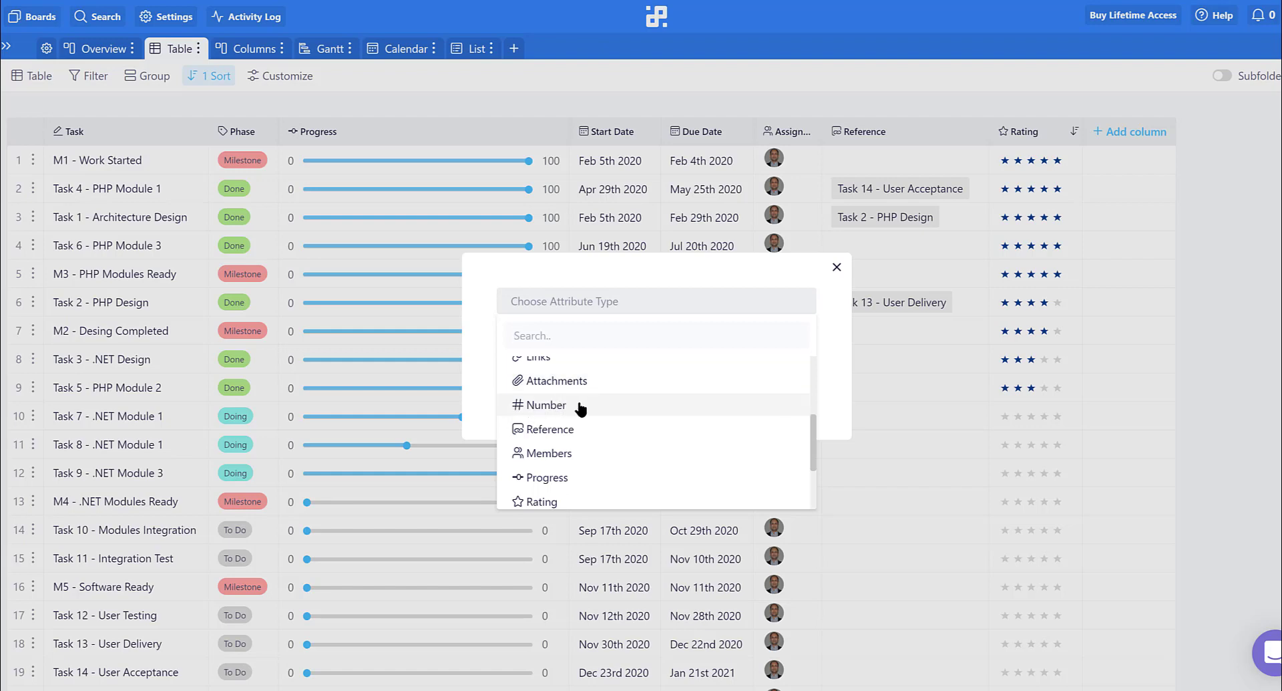
pyautogui.scroll(-3, 584, 400)
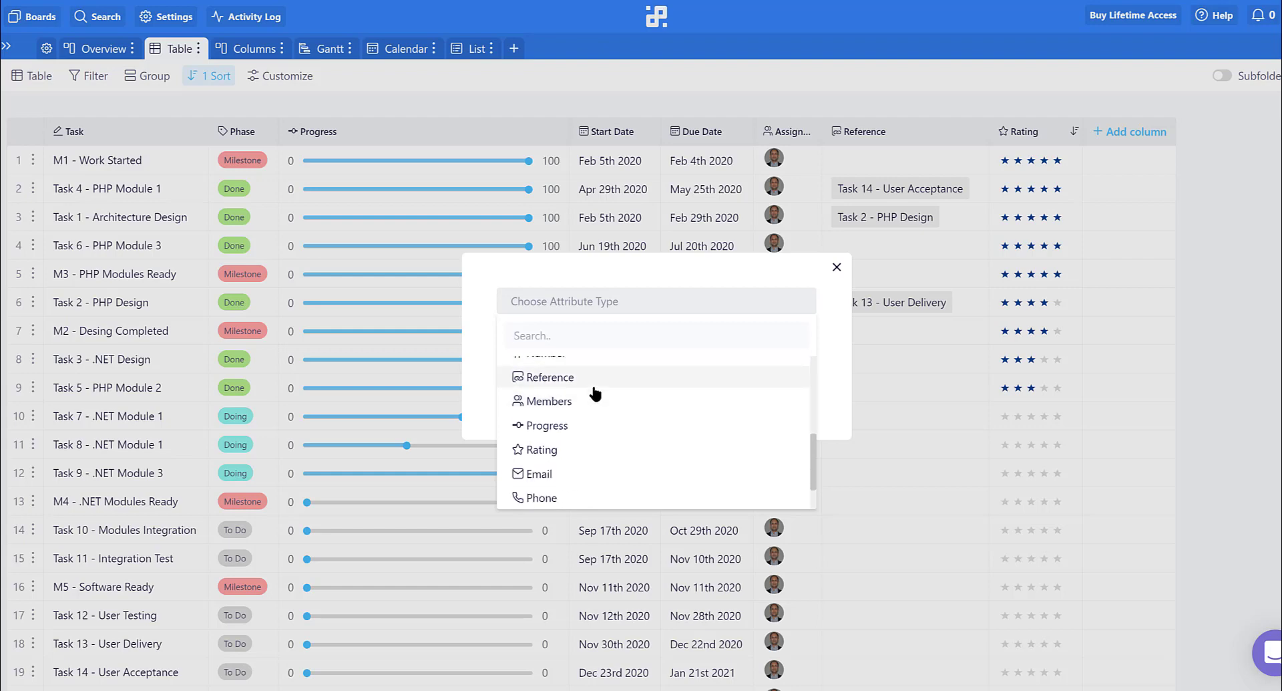
pyautogui.scroll(3, 595, 394)
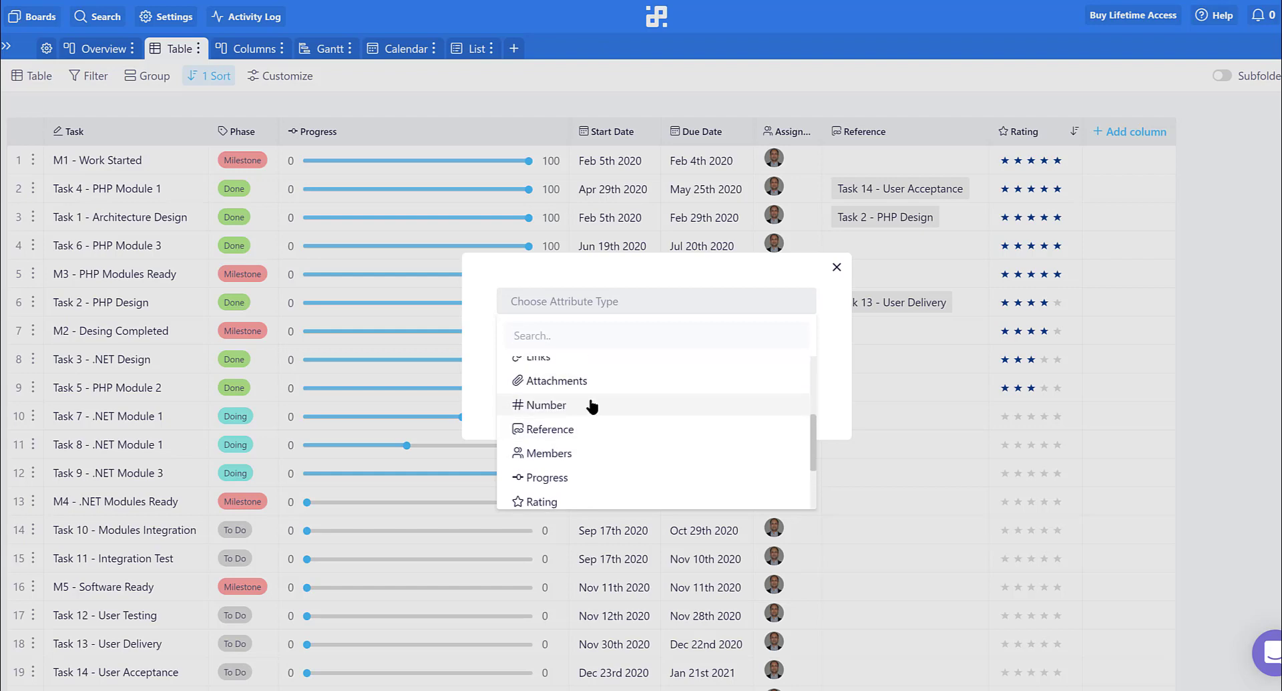
pyautogui.scroll(-2, 592, 405)
pyautogui.scroll(2, 588, 427)
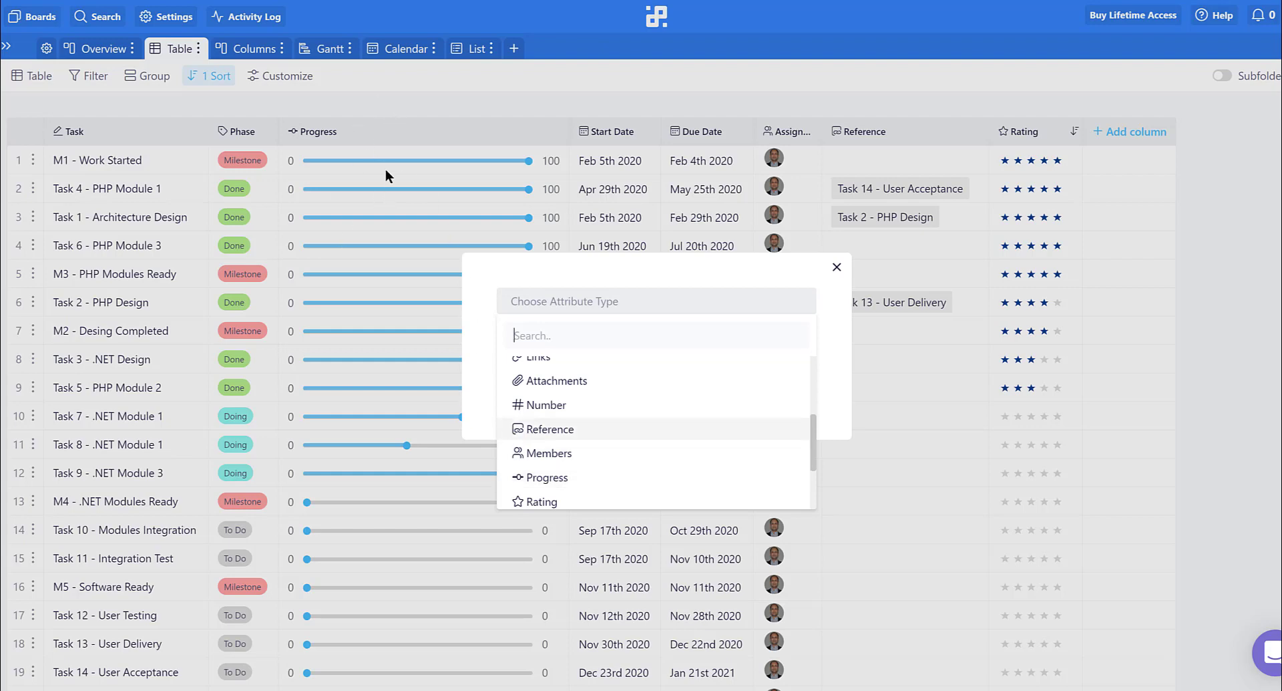
pyautogui.scroll(-2, 675, 424)
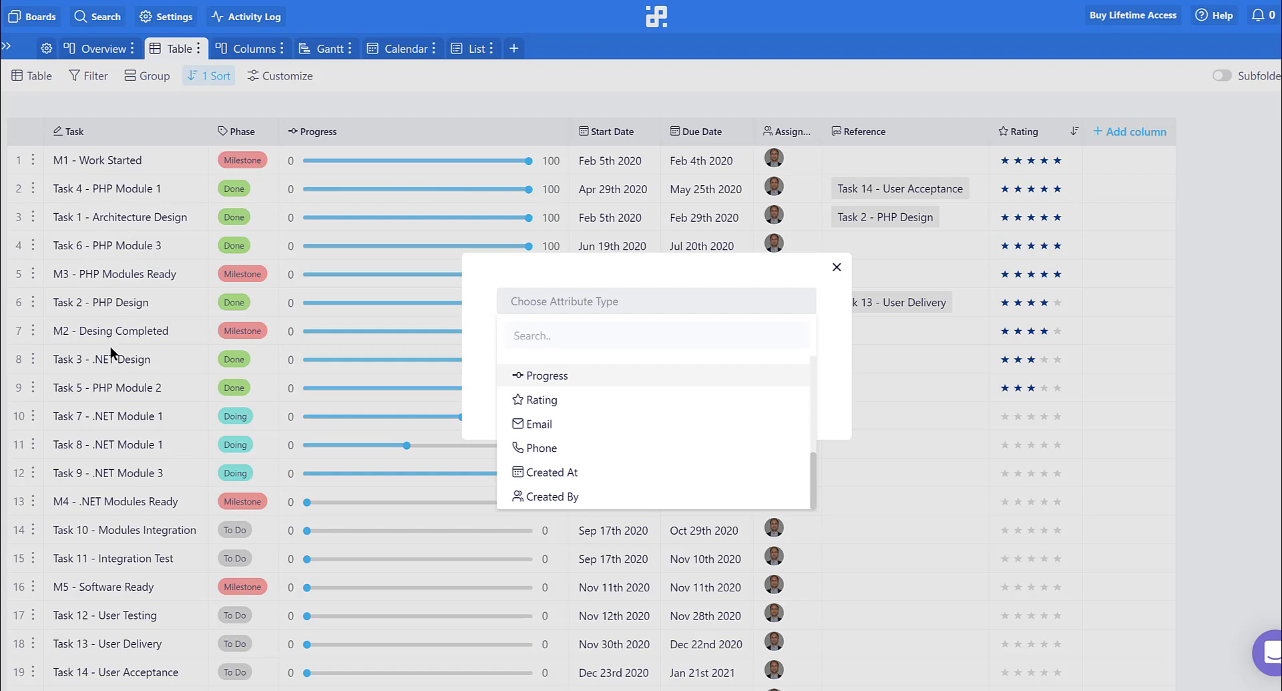
pyautogui.click(835, 322)
pyautogui.click(836, 267)
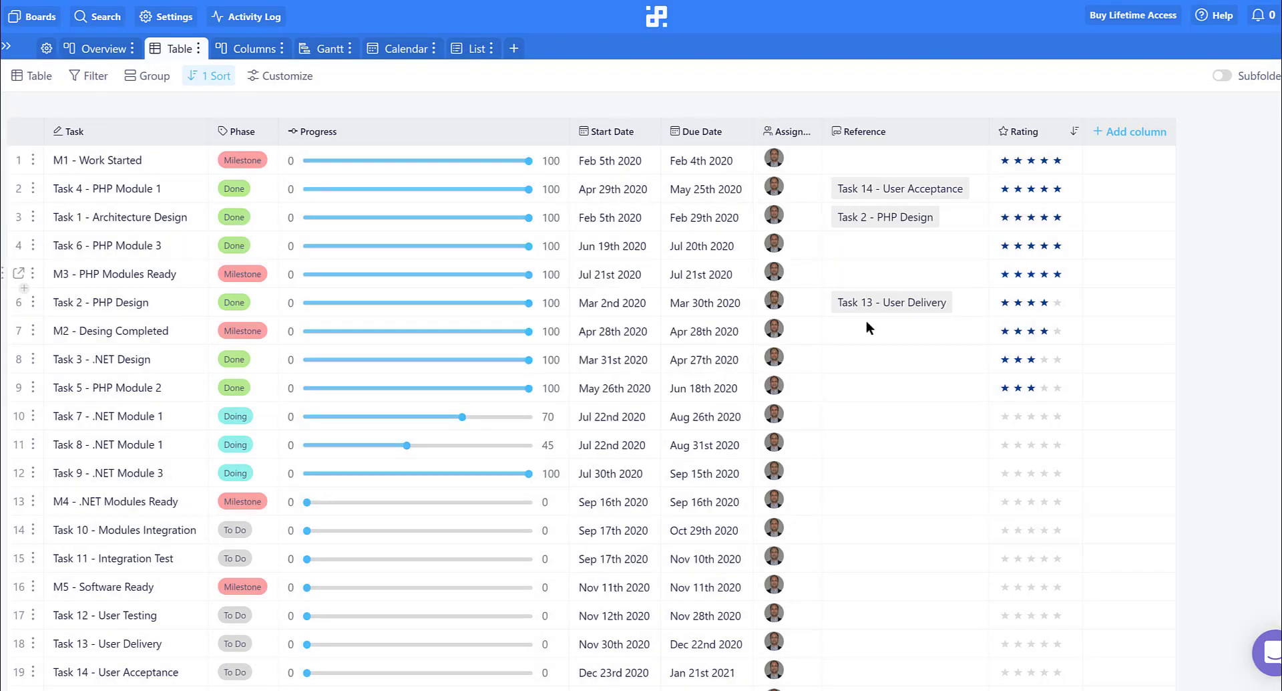
# - Look at the same project tasks in the Columns, Table, Gantt and Calendar views
pyautogui.click(1031, 160)
pyautogui.click(245, 48)
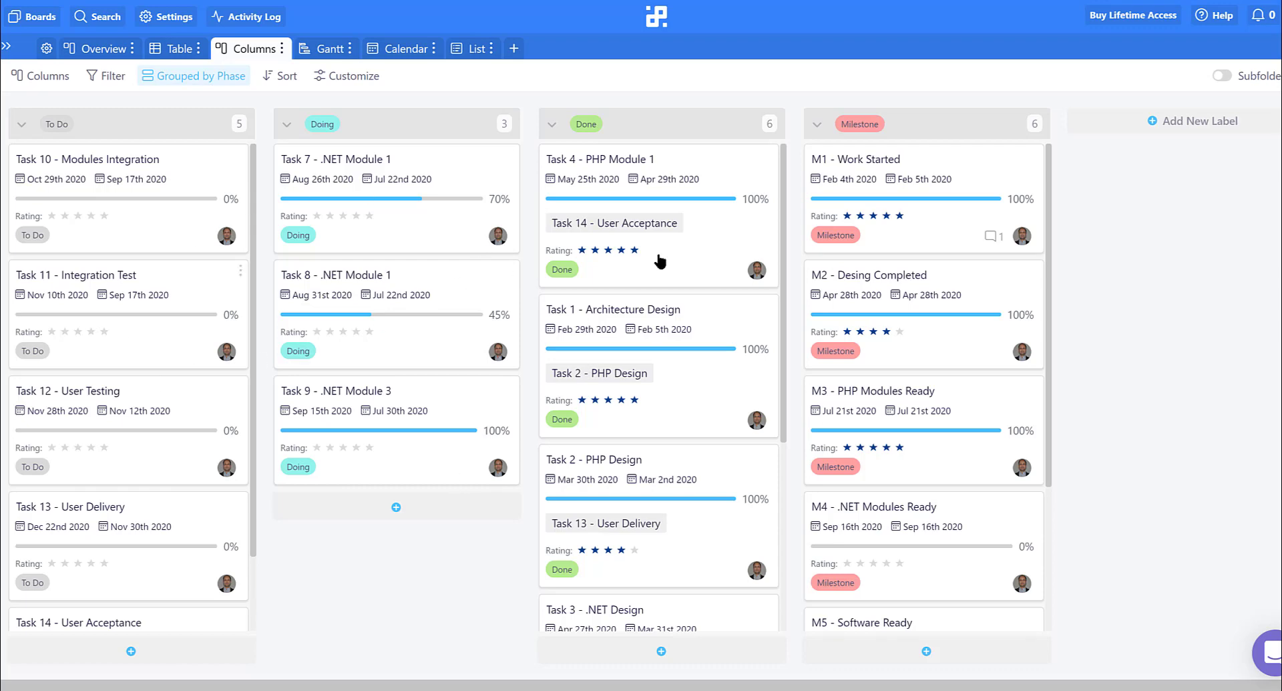
pyautogui.click(175, 49)
pyautogui.click(278, 50)
pyautogui.click(331, 49)
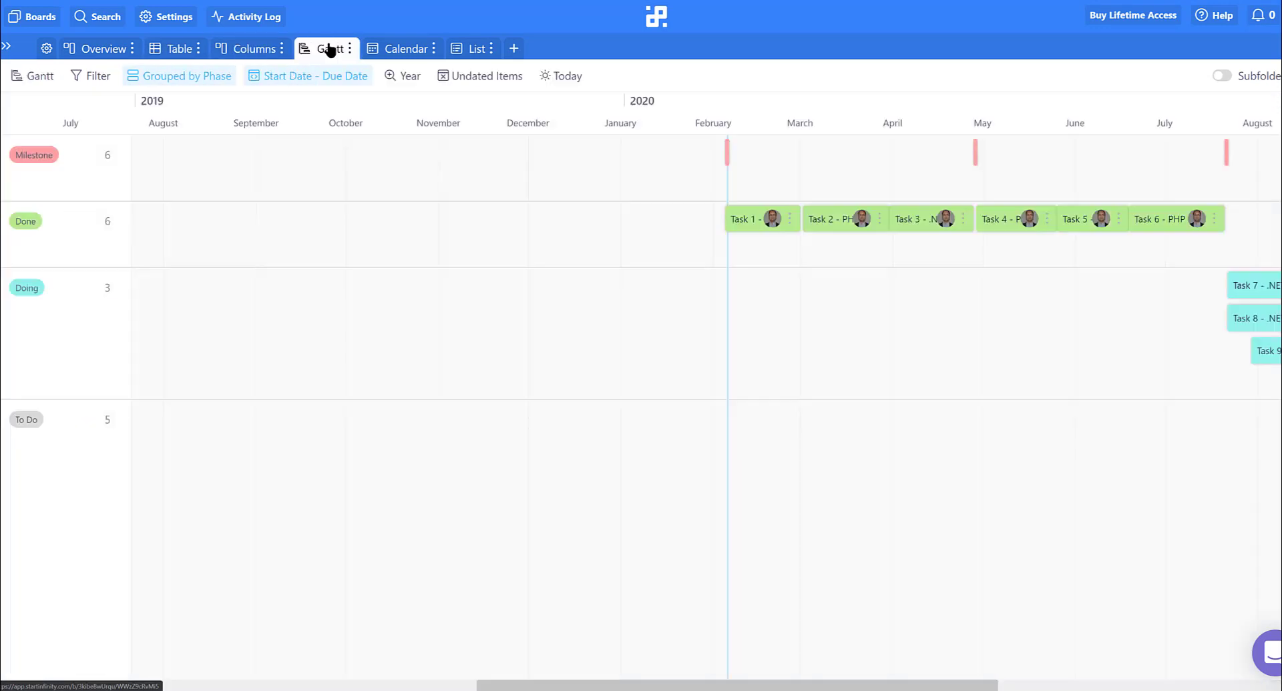
pyautogui.click(401, 49)
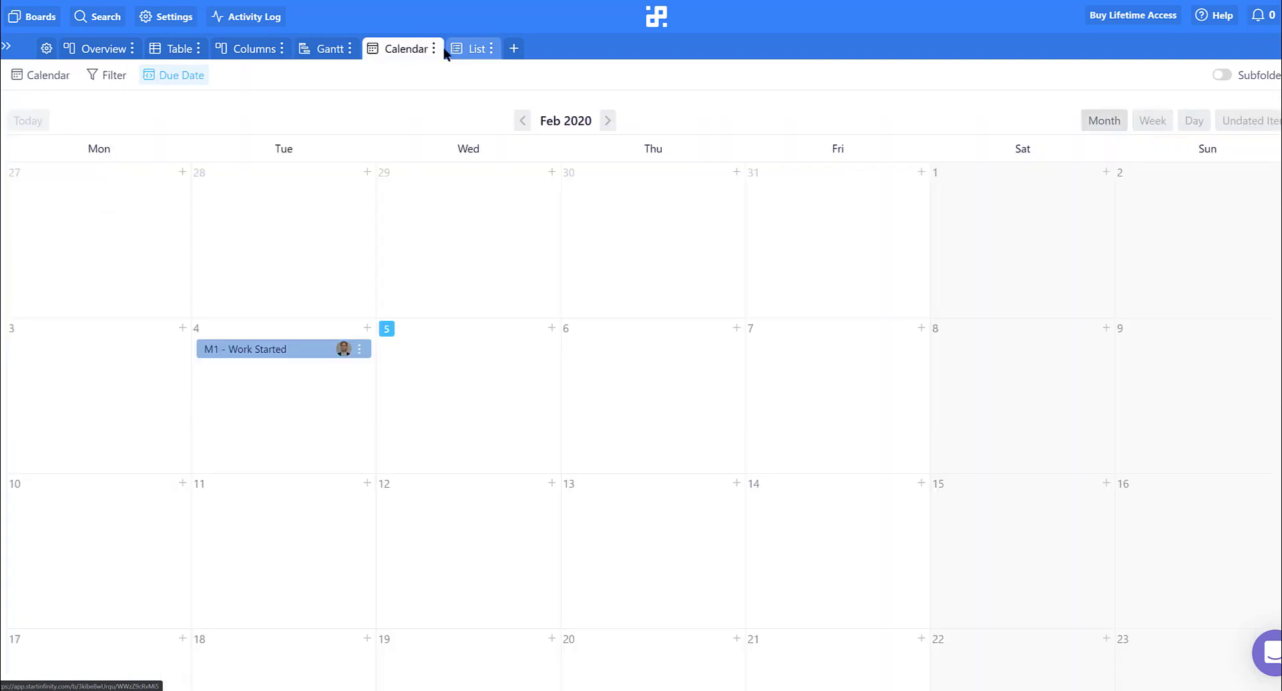
# - Examine the Gantt timeline through December 2020 and go back to the Table view
pyautogui.click(320, 50)
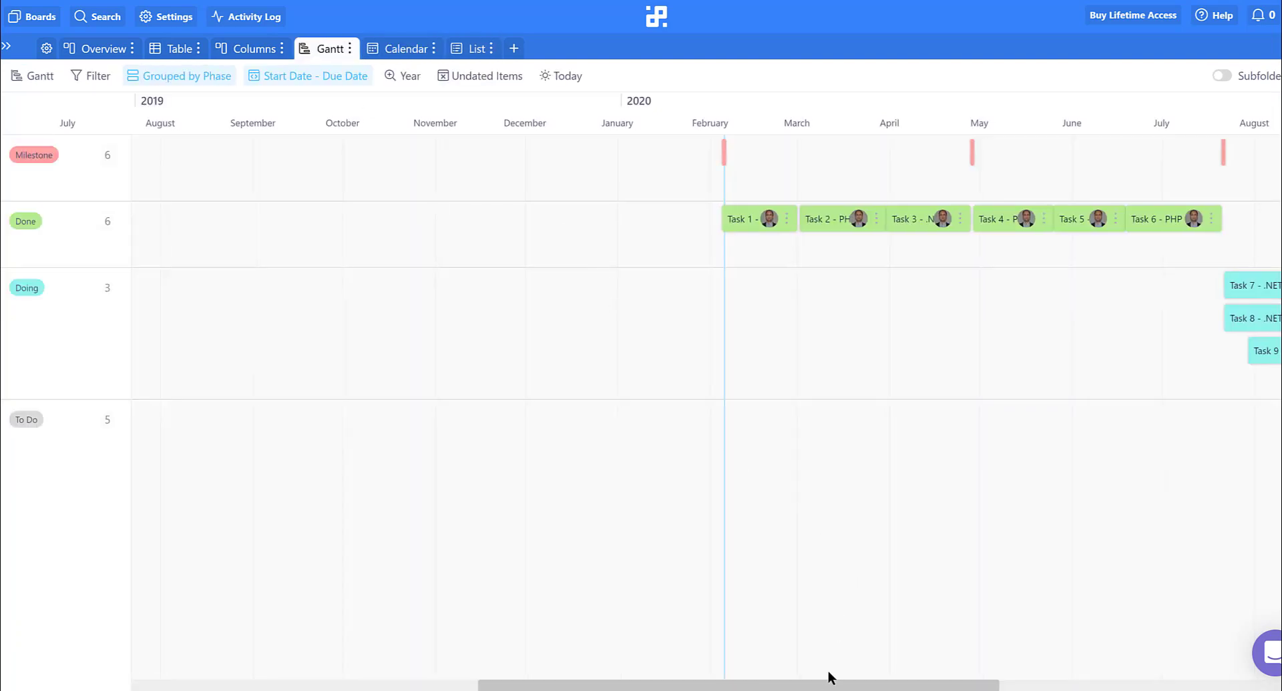
pyautogui.moveTo(827, 685); pyautogui.dragTo(995, 685)
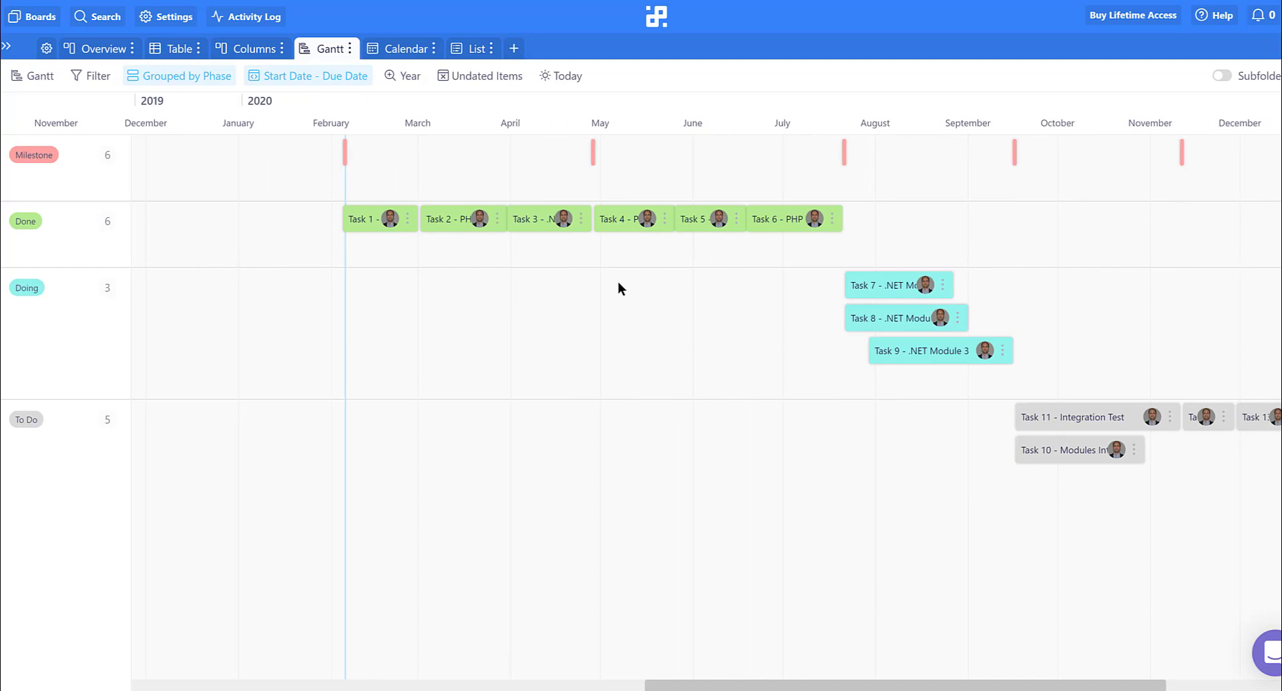
pyautogui.click(179, 49)
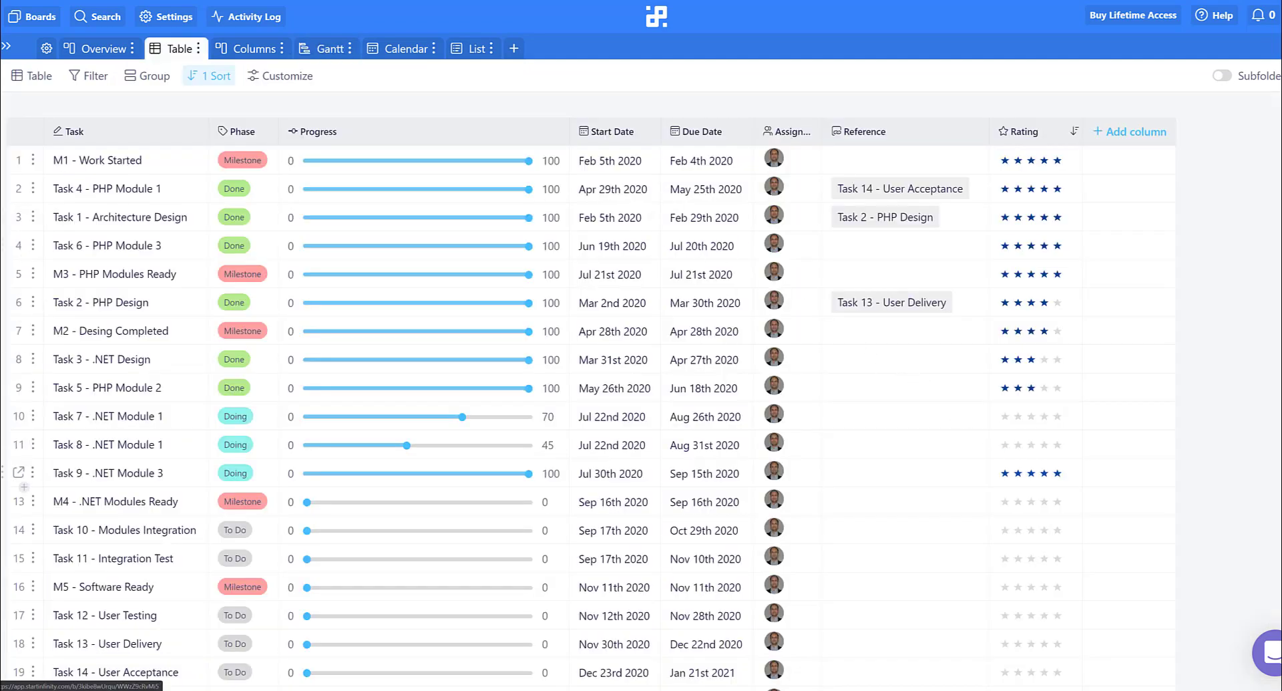